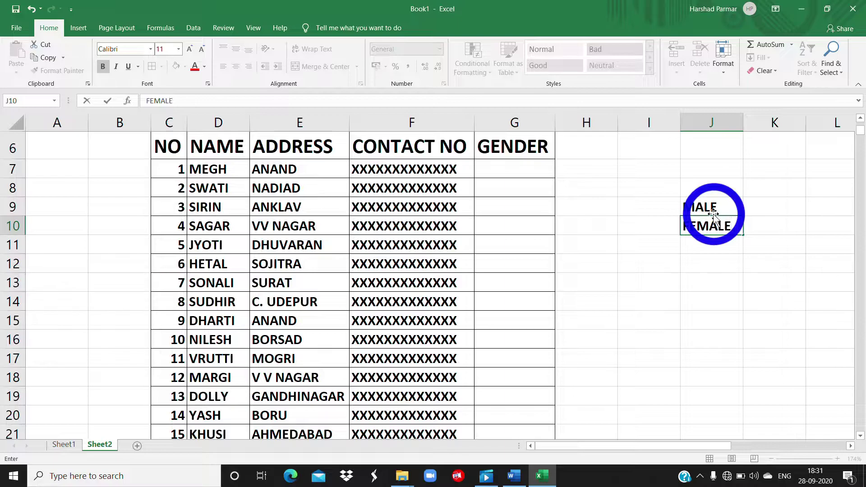
Step: Add OTHER in cell J11, beneath the MALE and FEMALE entries
key("Return")
type("OTHER")
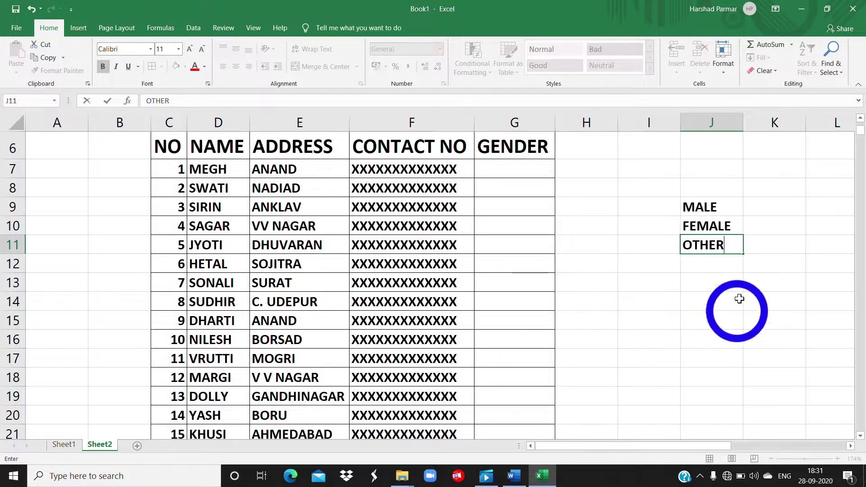
left_click(709, 294)
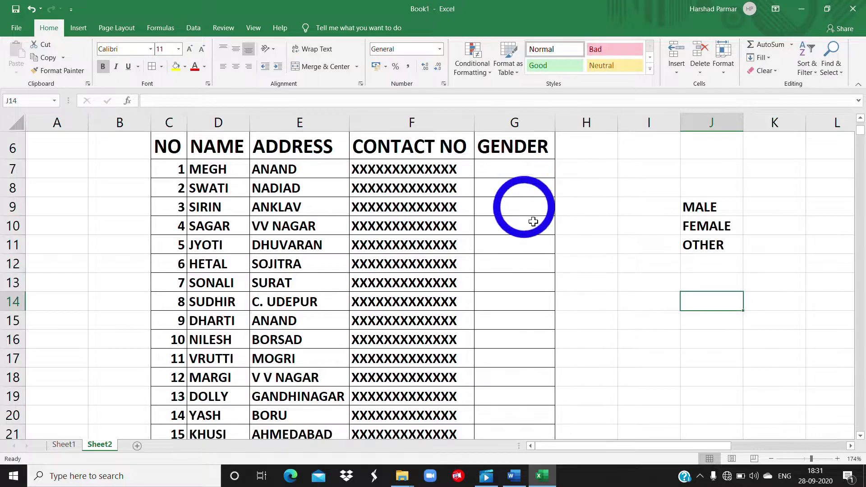
Step: Open Data Validation for the empty GENDER cells from G7 down and allow only List values
left_click(513, 167)
left_click_drag(512, 167, 514, 428)
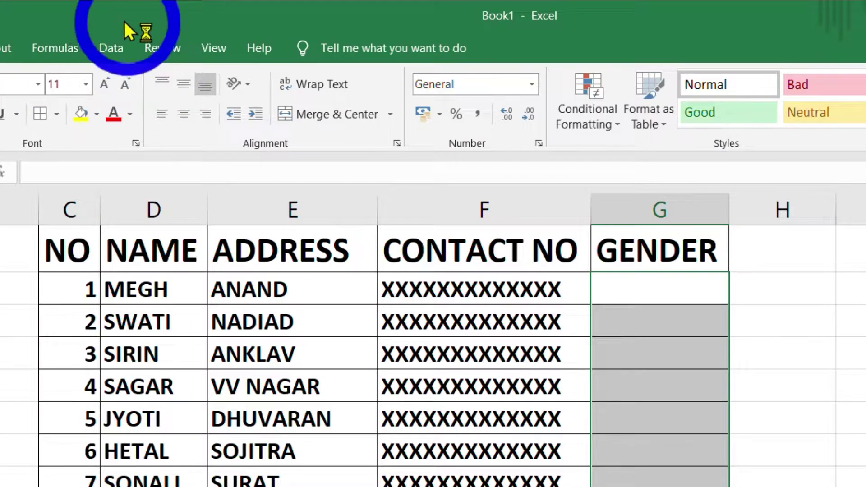
left_click(113, 48)
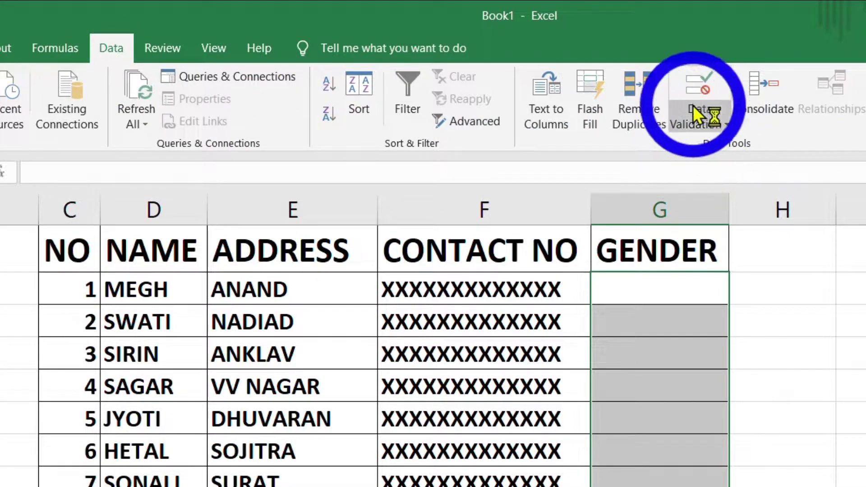
left_click(723, 126)
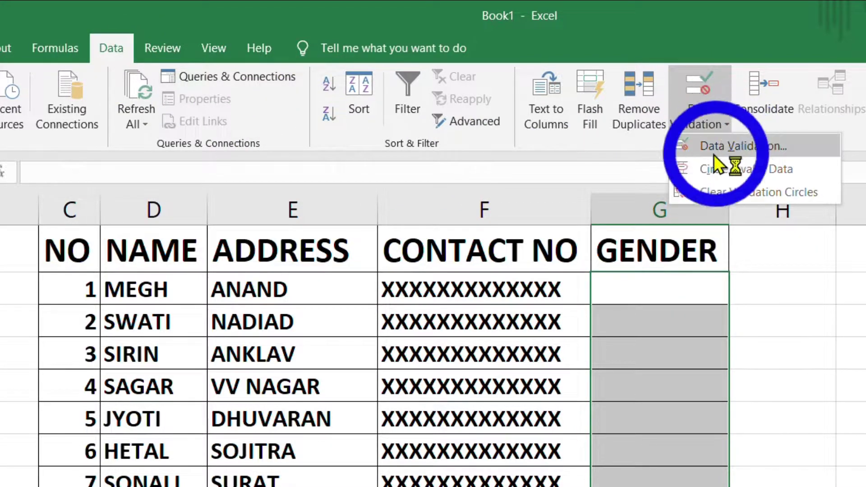
left_click(749, 145)
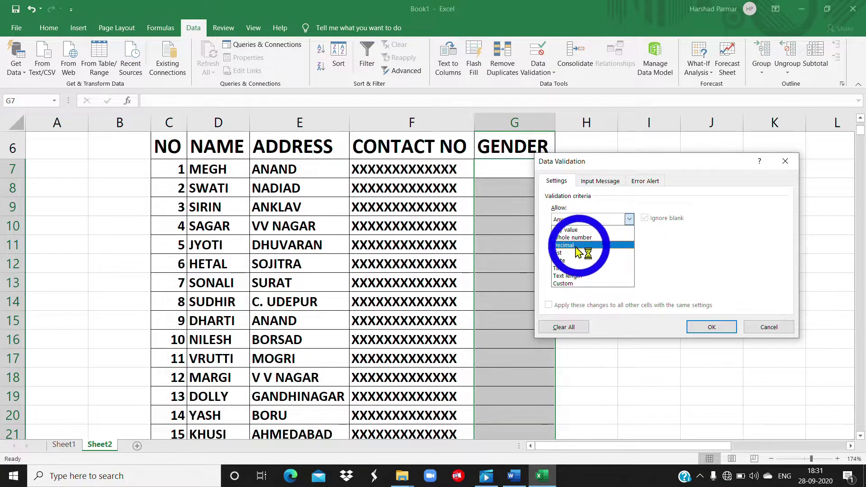
left_click(569, 258)
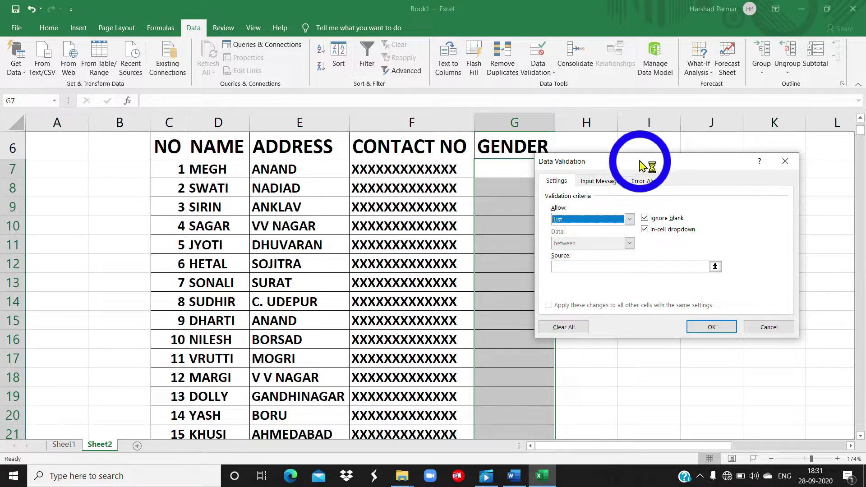
Step: Set the validation list's source to cells J9:J11 and apply the rule
left_click_drag(641, 164, 494, 222)
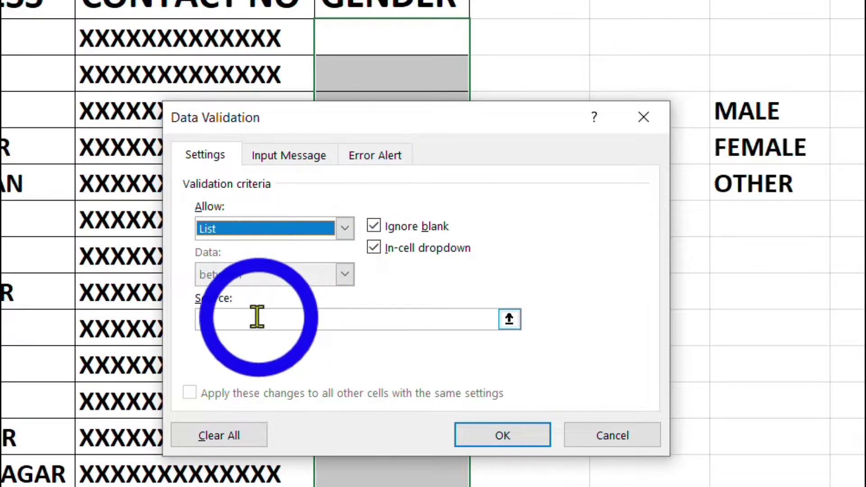
left_click(435, 325)
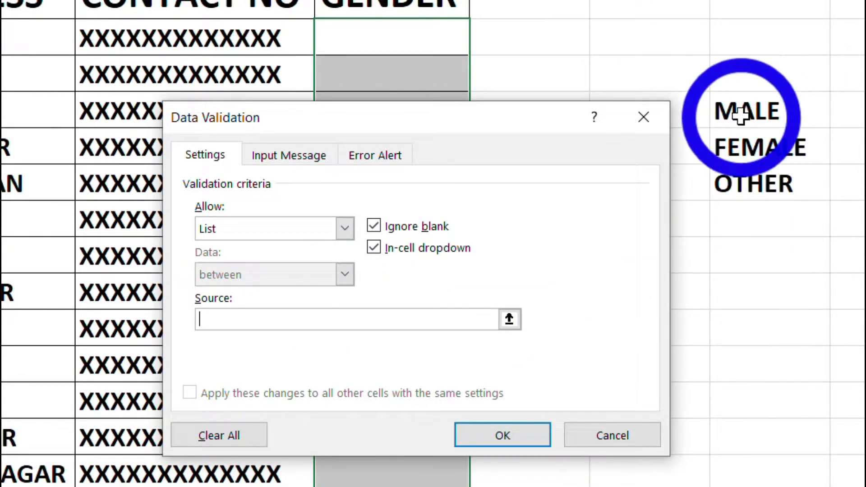
left_click_drag(726, 112, 752, 190)
left_click_drag(702, 248, 704, 250)
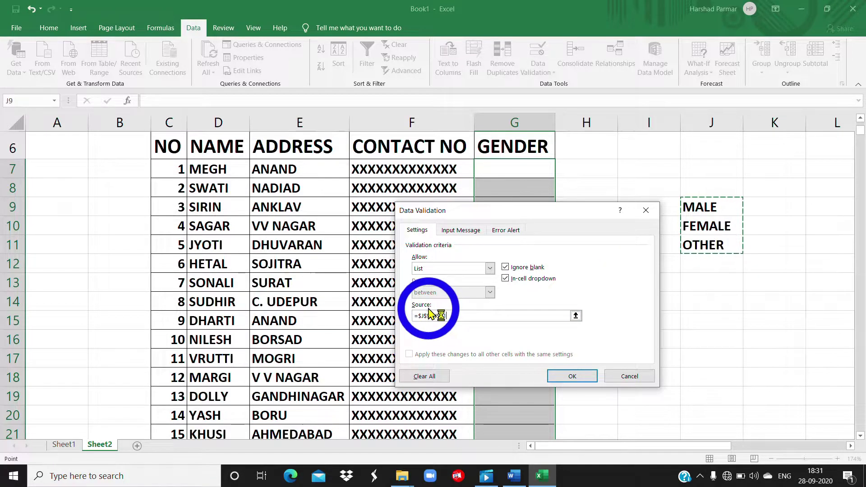
left_click(564, 377)
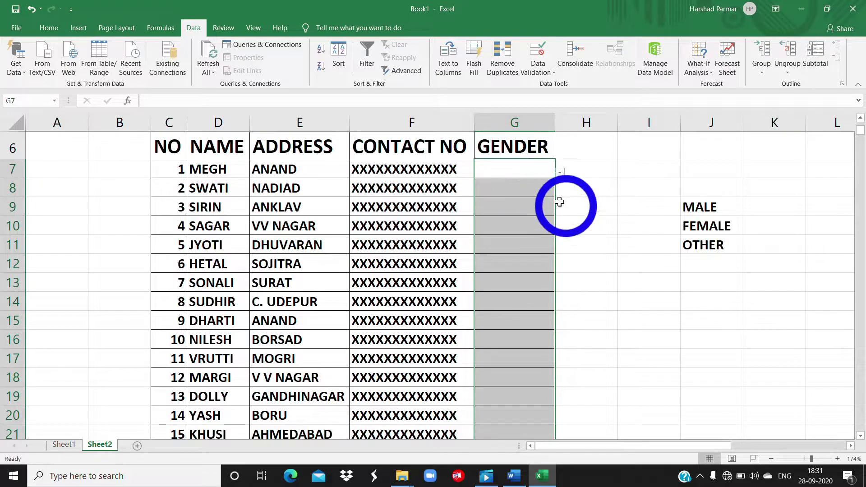
Step: Choose MALE from the in-cell list as the gender for record 1 in G7
left_click(521, 192)
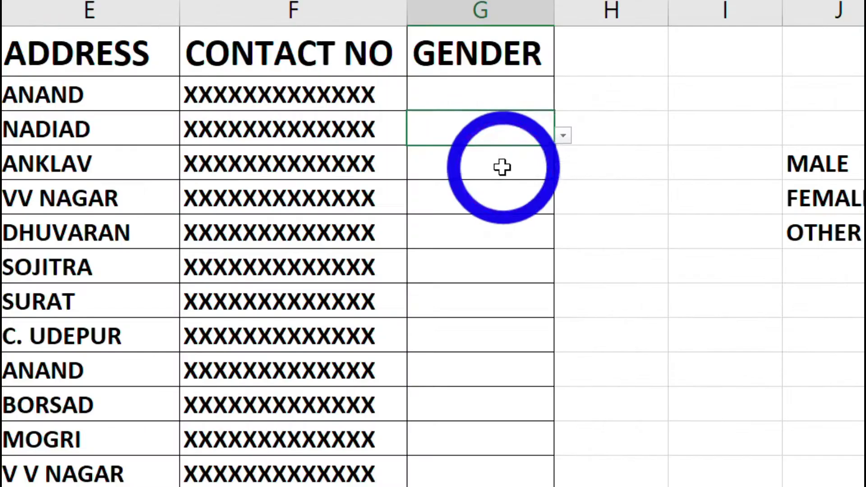
left_click(537, 209)
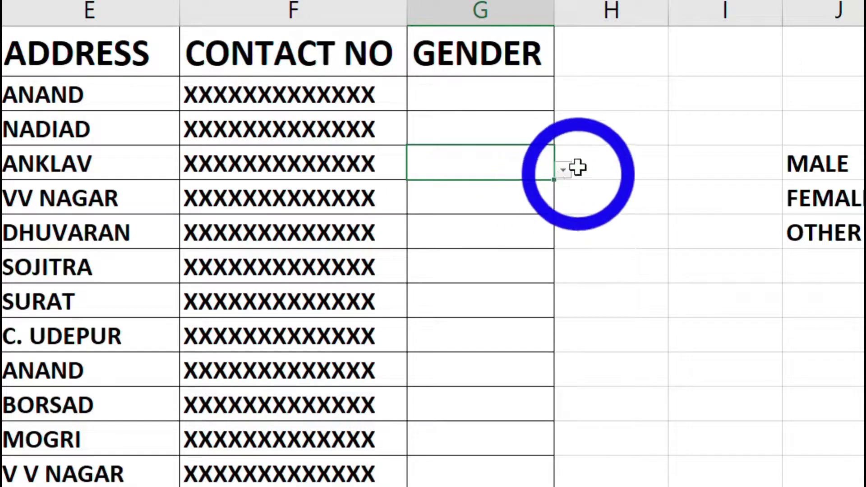
left_click(492, 272)
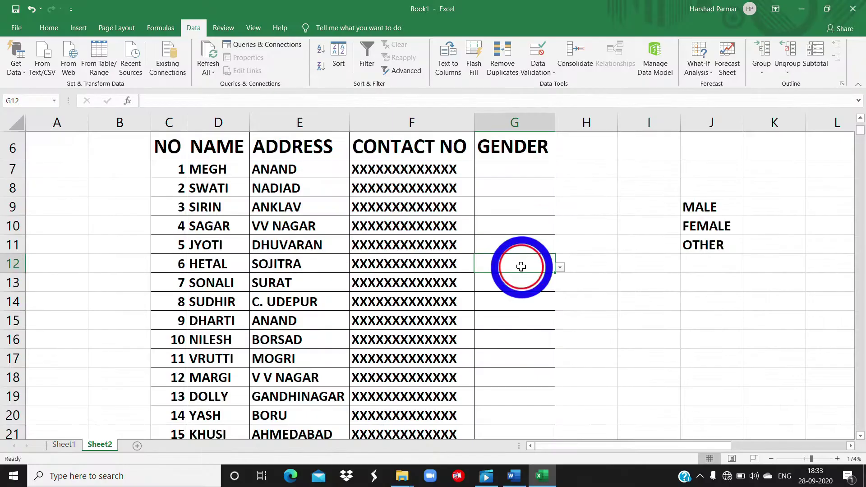
left_click(530, 291)
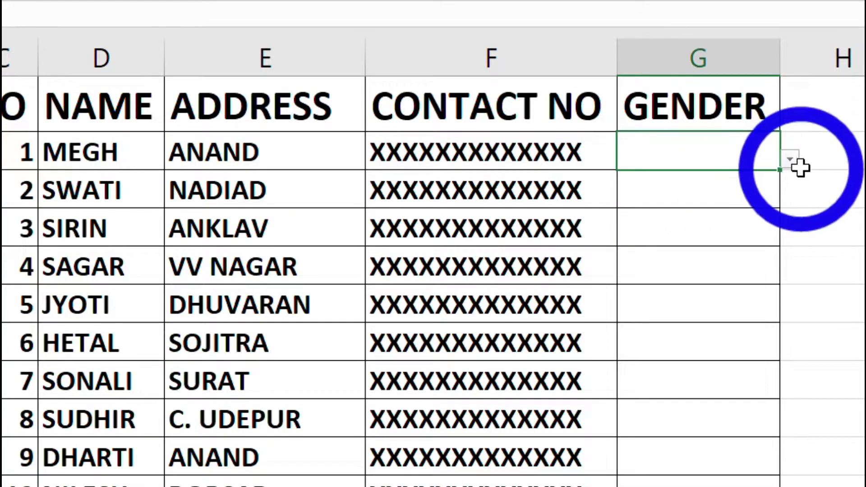
left_click(791, 161)
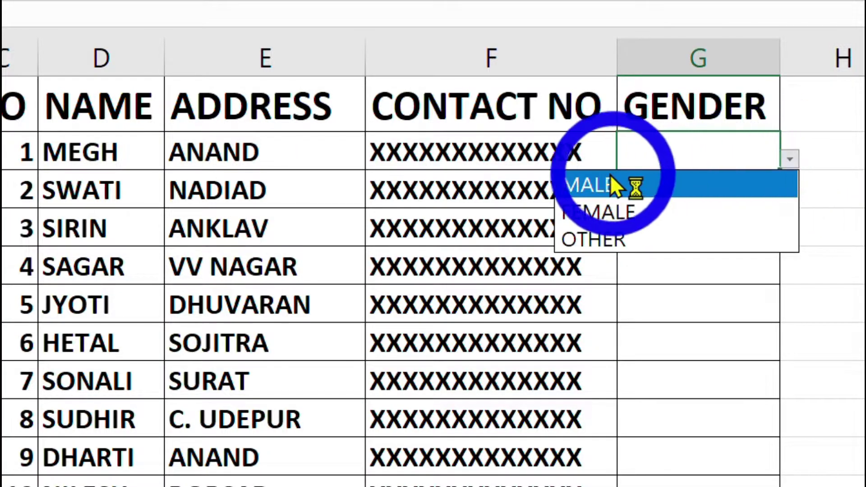
left_click(598, 182)
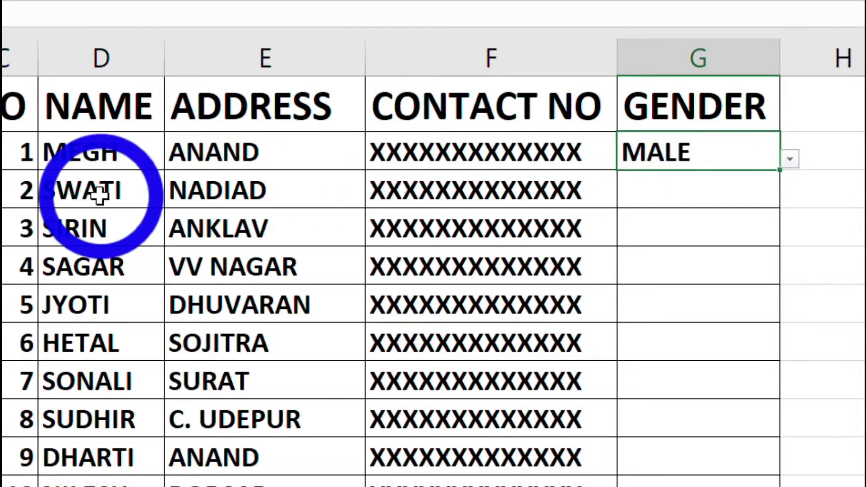
Step: Choose FEMALE from the in-cell lists for records 2 and 3 in G8 and G9
left_click(639, 203)
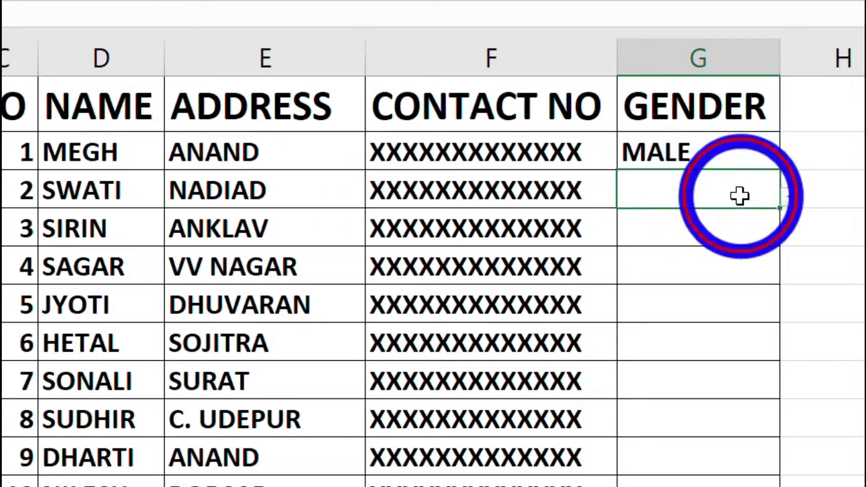
left_click(789, 199)
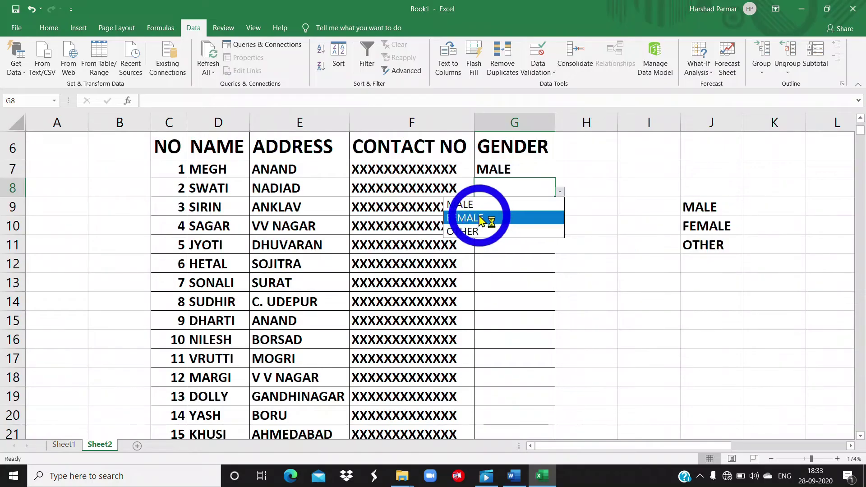
left_click(482, 220)
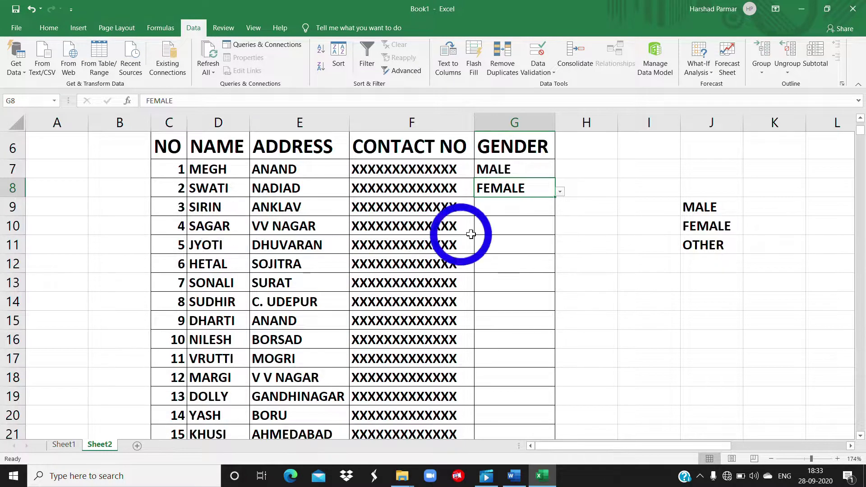
left_click(560, 211)
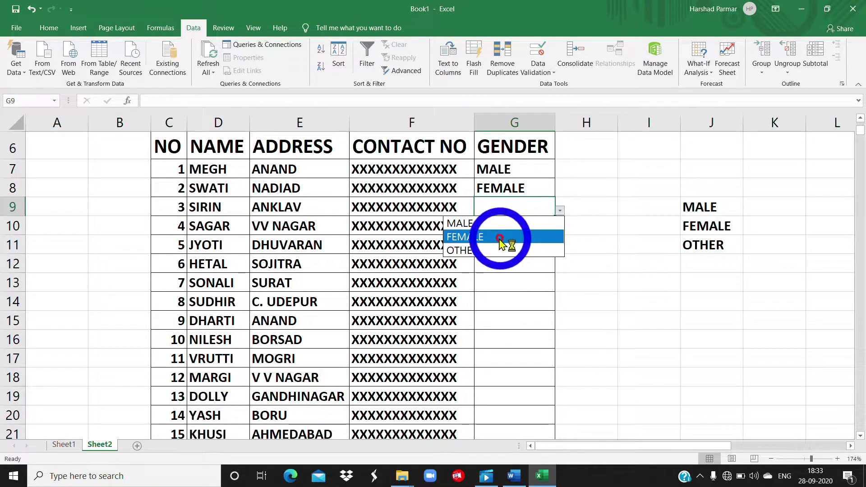
left_click(476, 238)
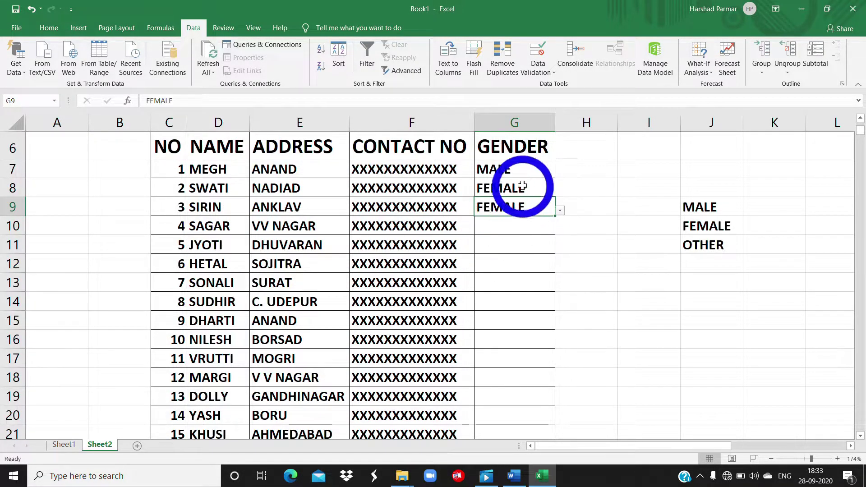
left_click(527, 302)
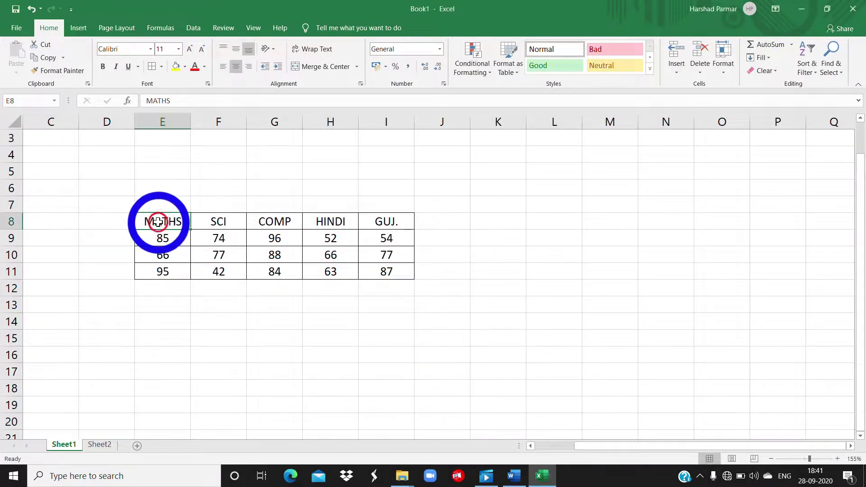
Step: Copy the marks table E8:I11 and paste it at K8 using Paste Special with Transpose
left_click_drag(158, 222, 376, 226)
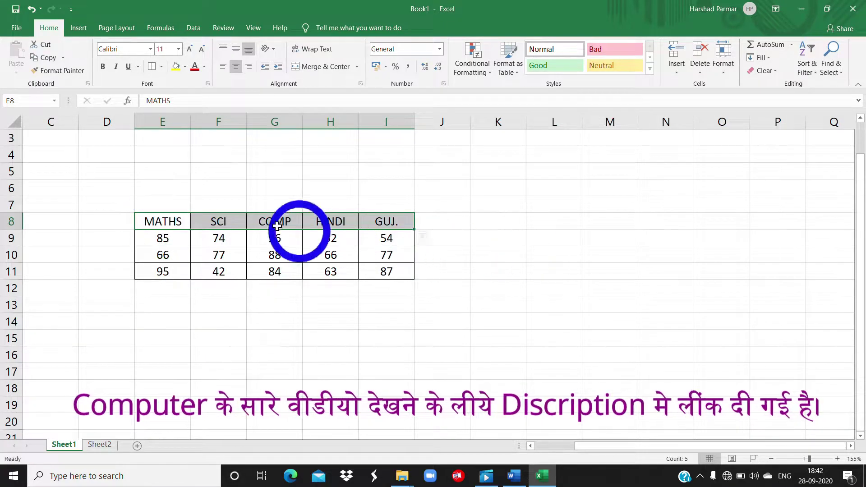
left_click_drag(155, 222, 388, 279)
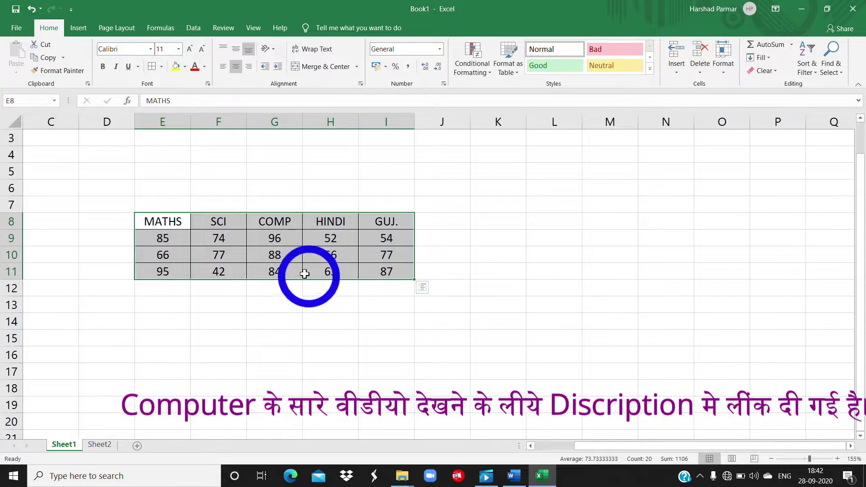
key("ctrl+c")
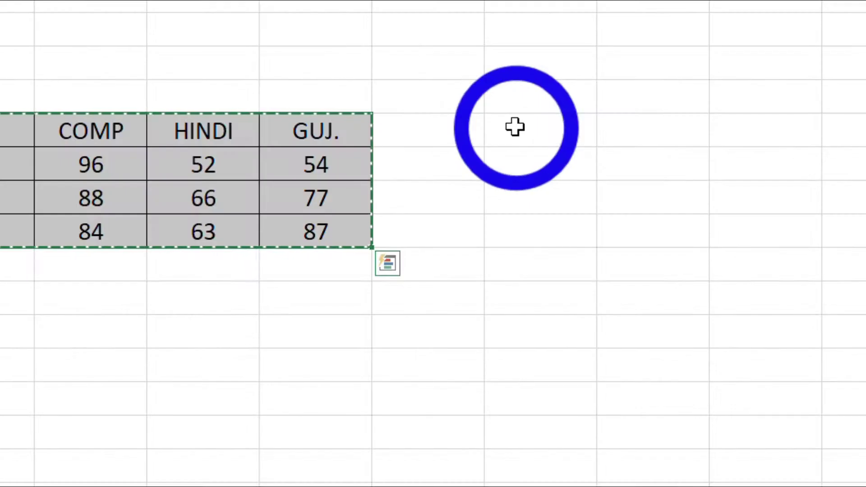
left_click(485, 221)
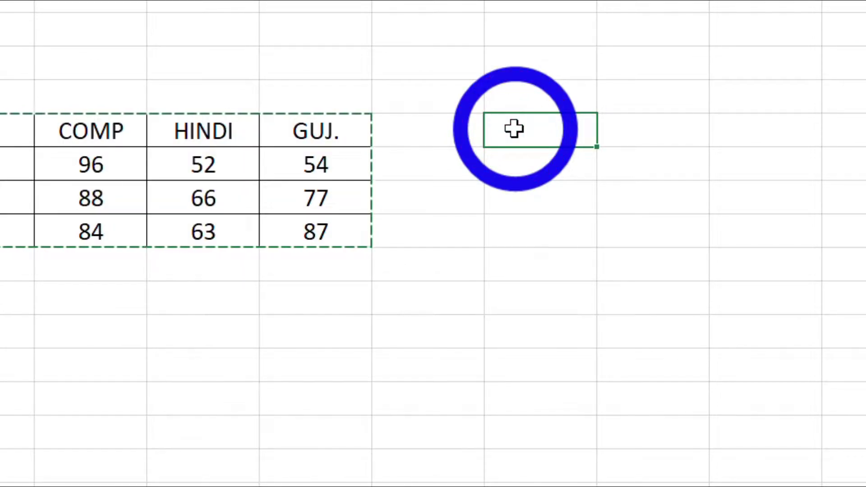
right_click(514, 130)
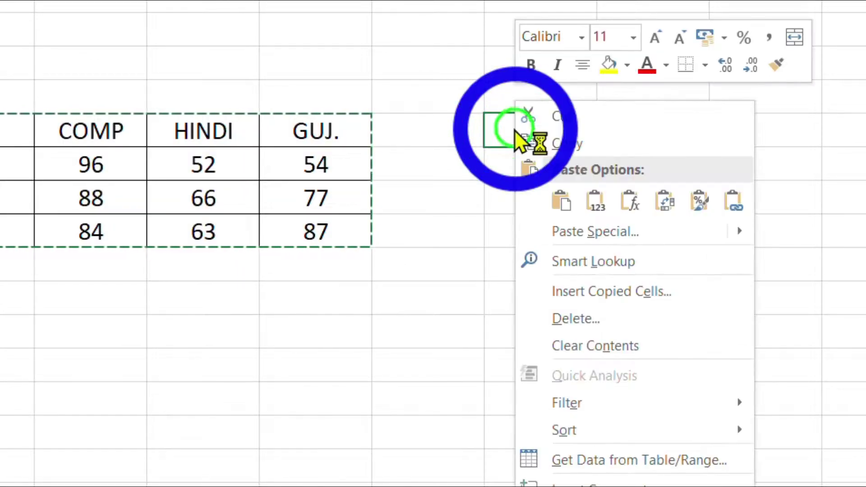
left_click(600, 231)
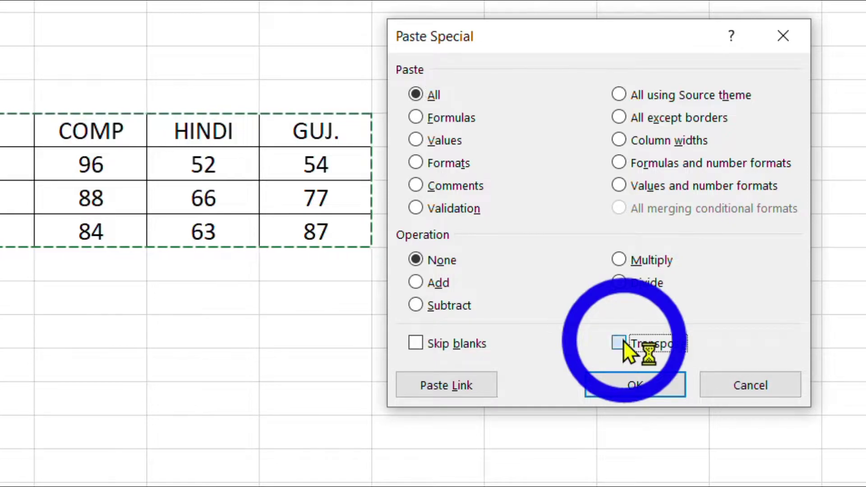
left_click(609, 390)
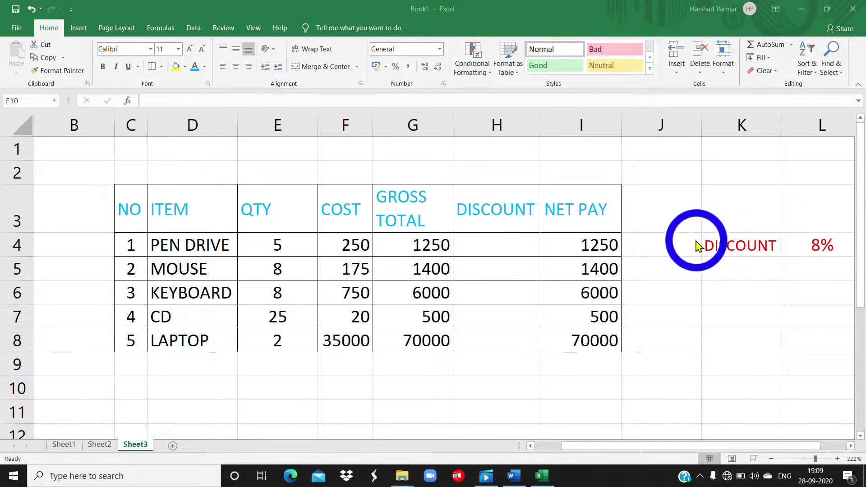
Step: Calculate the pen drive's discount in H4 with the formula =G4*L4
left_click(489, 245)
left_click(509, 246)
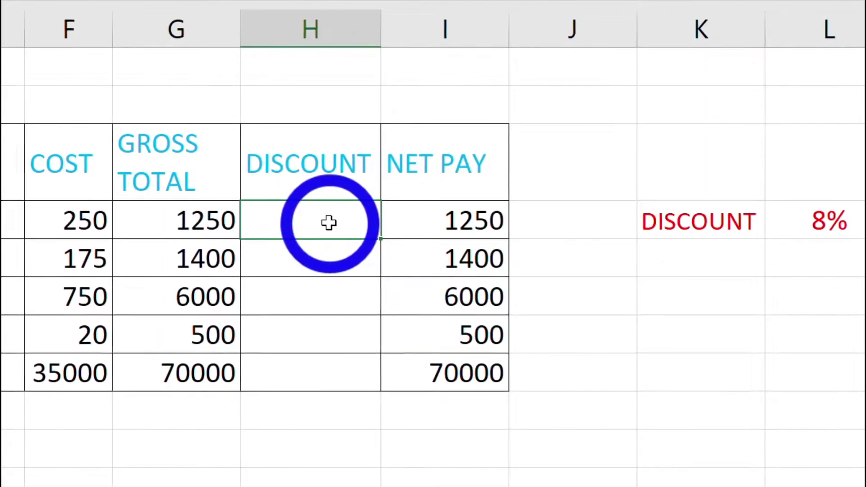
type("=")
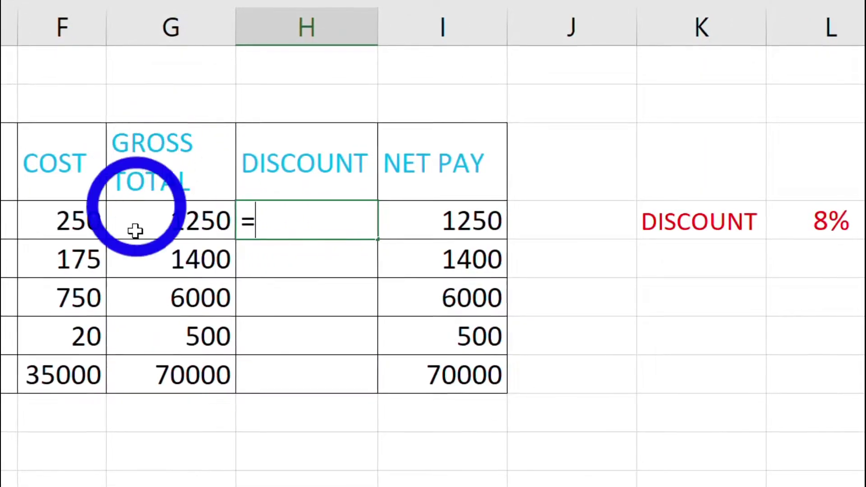
left_click(167, 228)
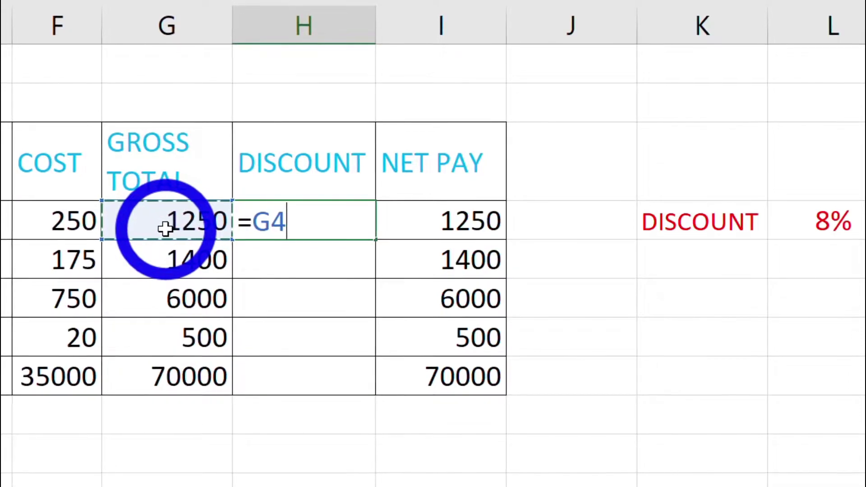
type("*")
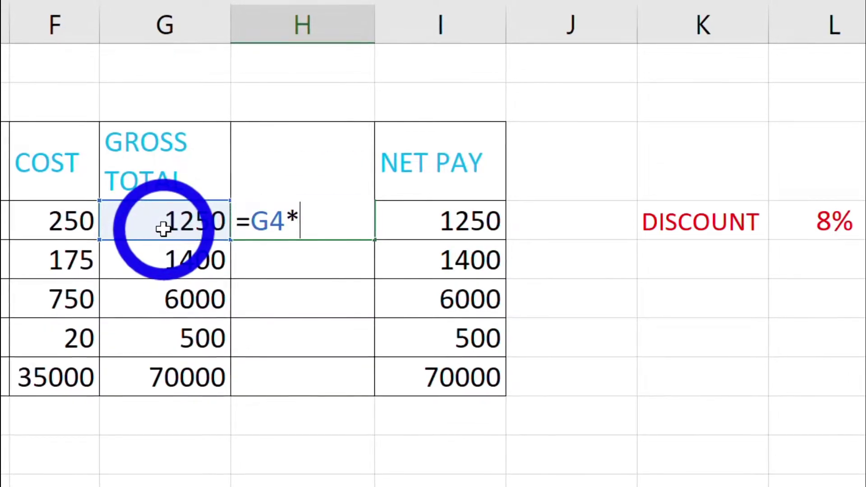
left_click(831, 227)
key("Return")
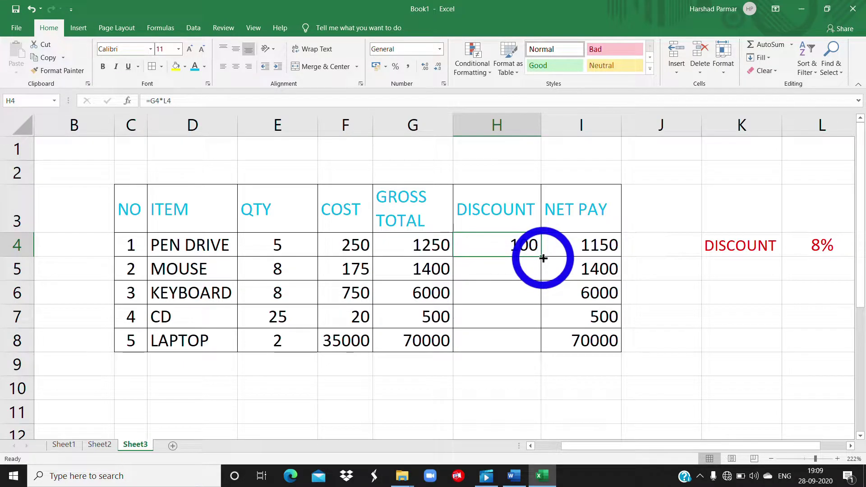
Step: Try to fill the discount formula in H4 down through H8
left_click_drag(546, 346, 537, 347)
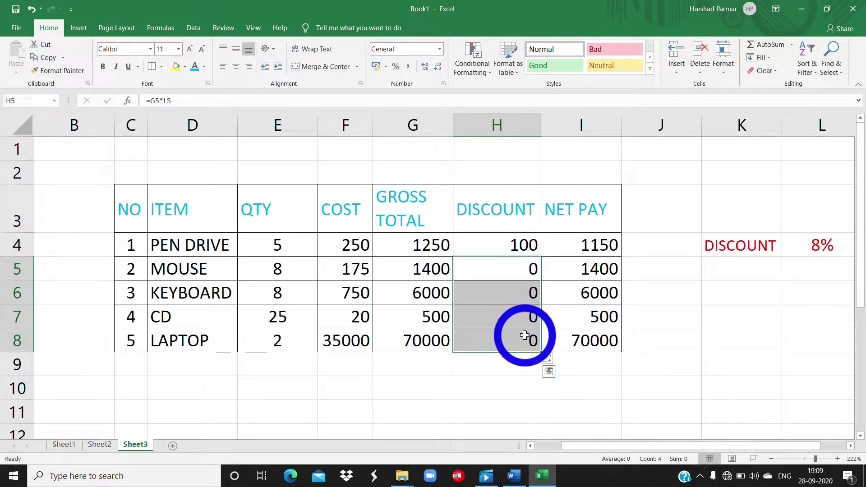
Step: Change the discount formula in H4 to =G4*$L$4 and fill it down through H8
left_click(521, 247)
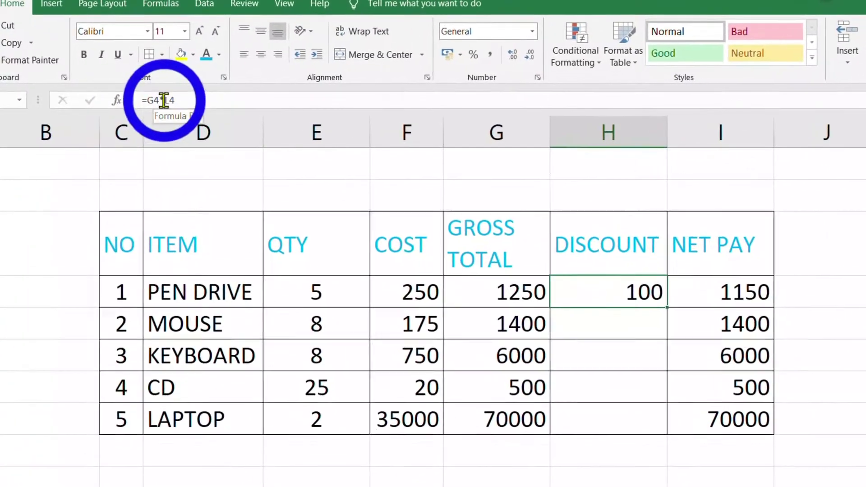
left_click(175, 101)
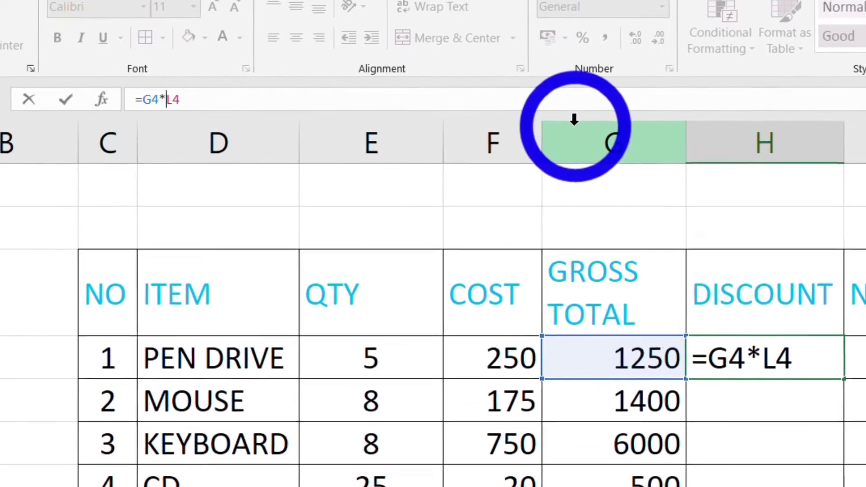
type("$")
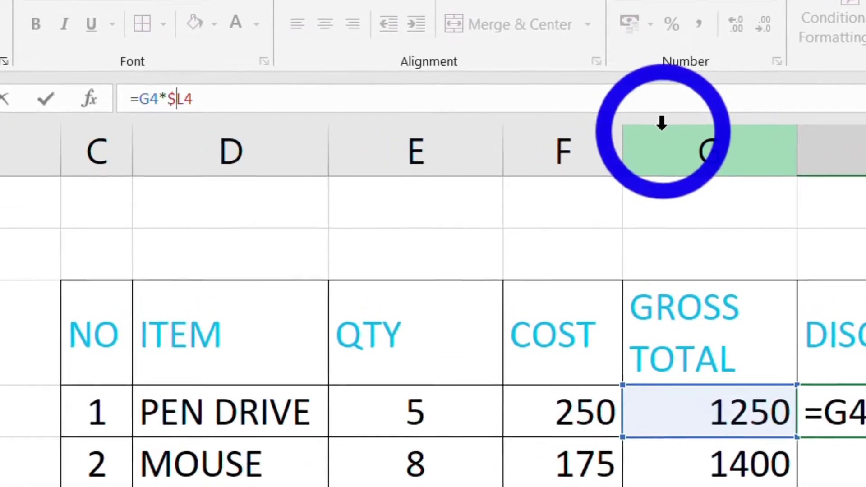
key("Right")
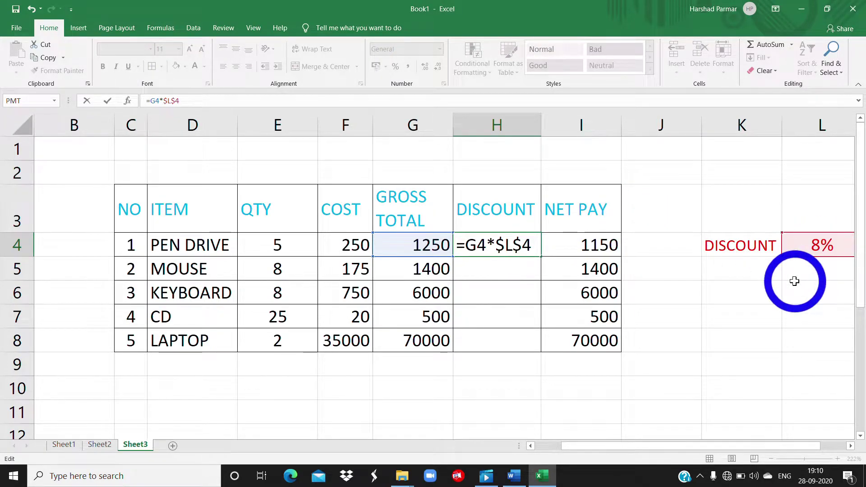
key("Return")
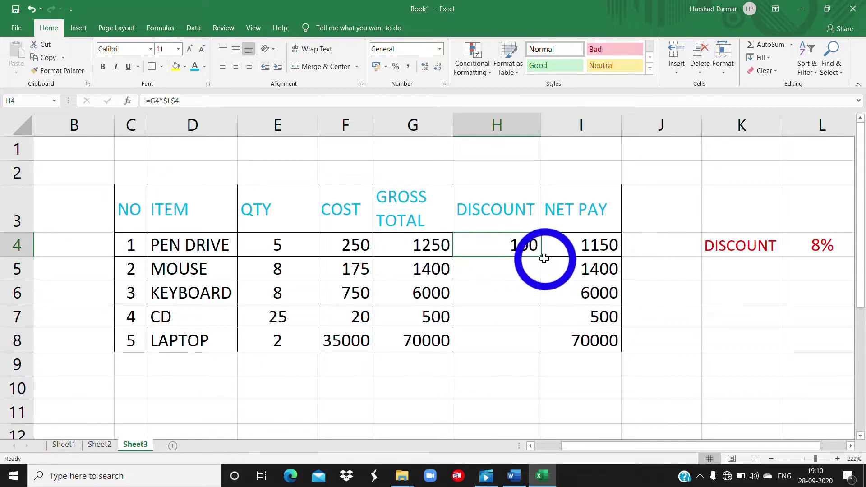
left_click_drag(541, 259, 541, 344)
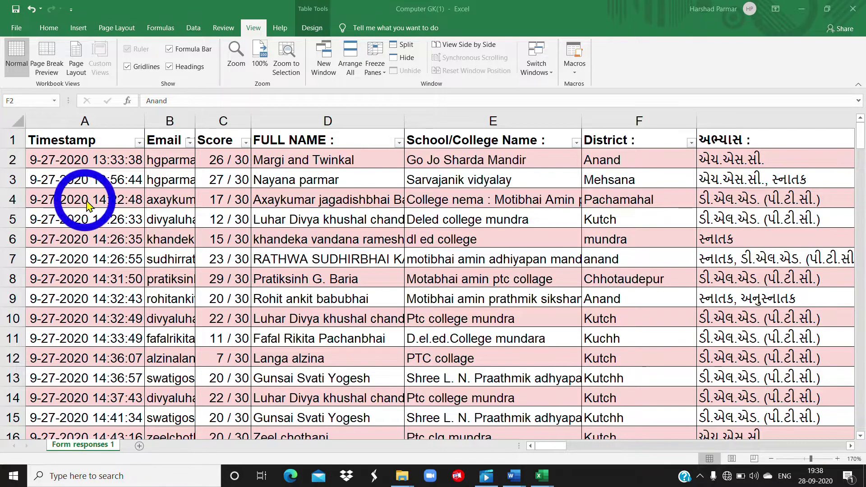
Step: Freeze panes at F2 in the form responses workbook, keeping row 1 and columns A to E fixed
left_click(548, 449)
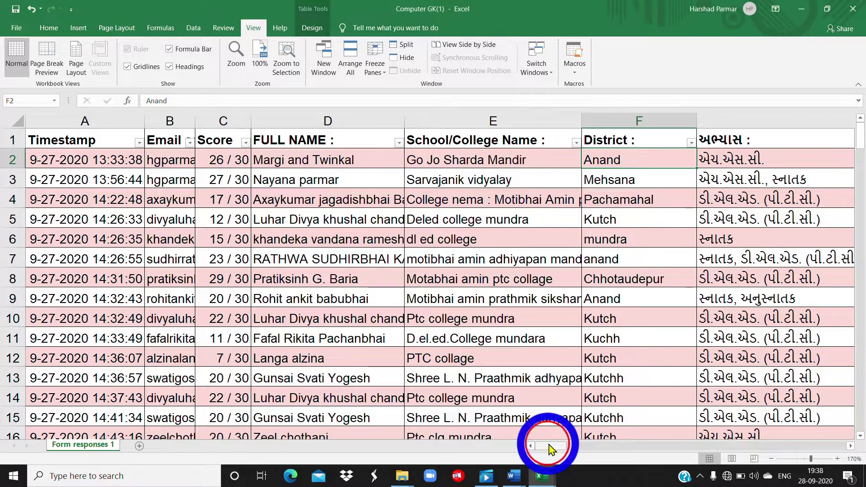
mouse_move(561, 449)
left_mouse_down()
mouse_move(667, 448)
mouse_move(549, 451)
left_mouse_up()
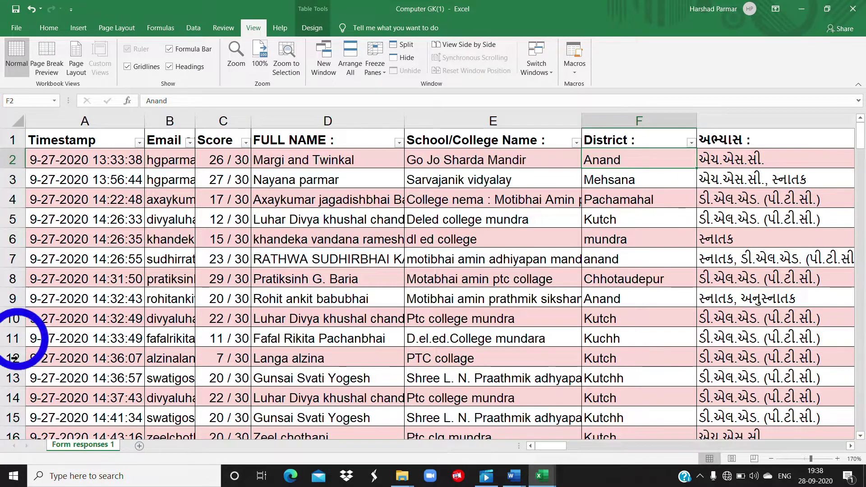
left_click_drag(543, 449, 629, 448)
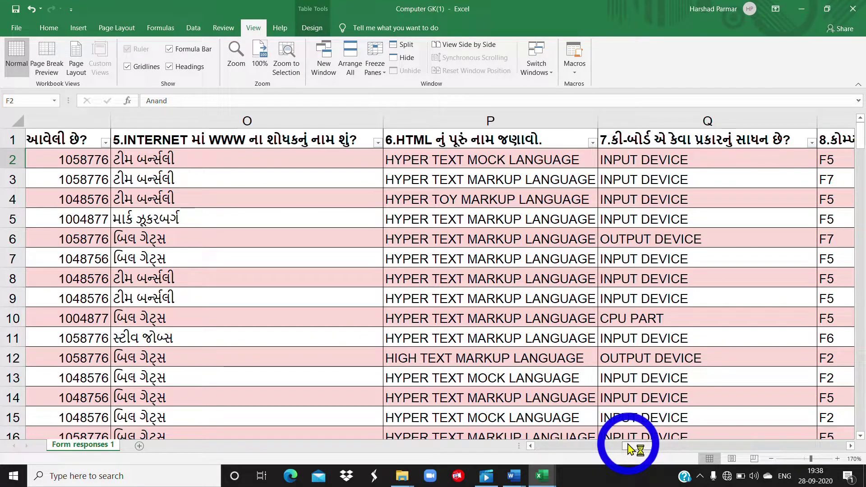
left_click_drag(630, 448, 541, 448)
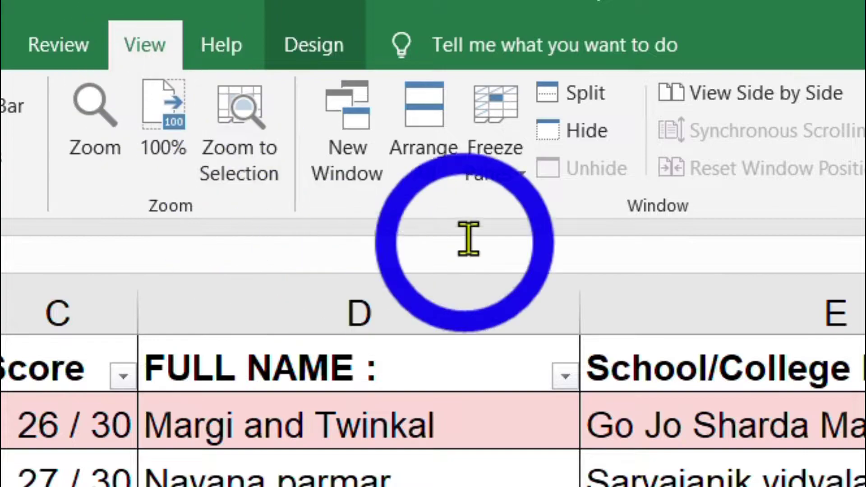
left_click(510, 173)
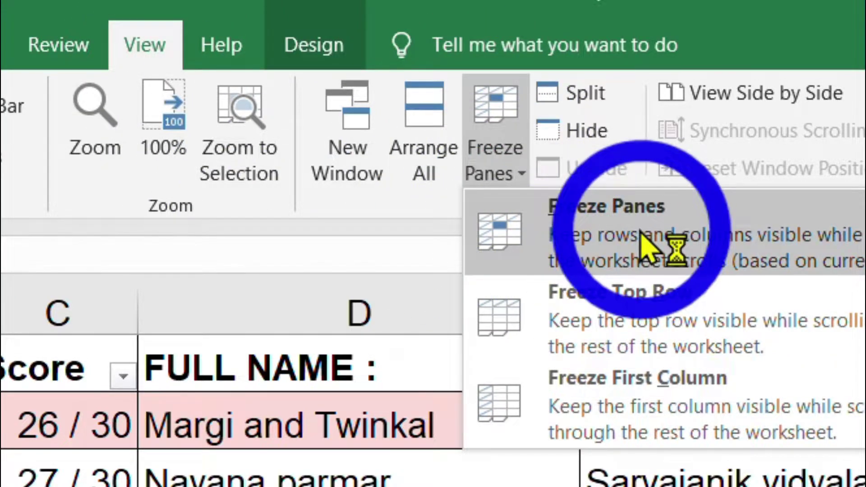
left_click(580, 235)
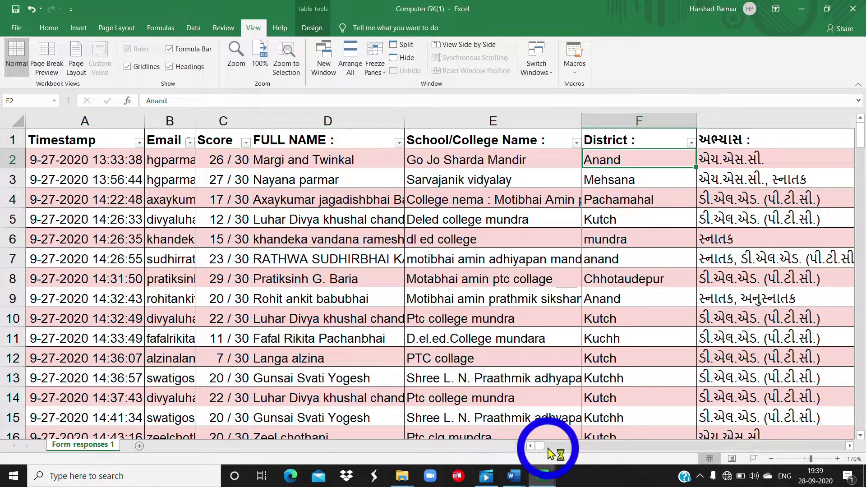
mouse_move(541, 448)
left_mouse_down()
mouse_move(550, 449)
mouse_move(536, 450)
left_mouse_up()
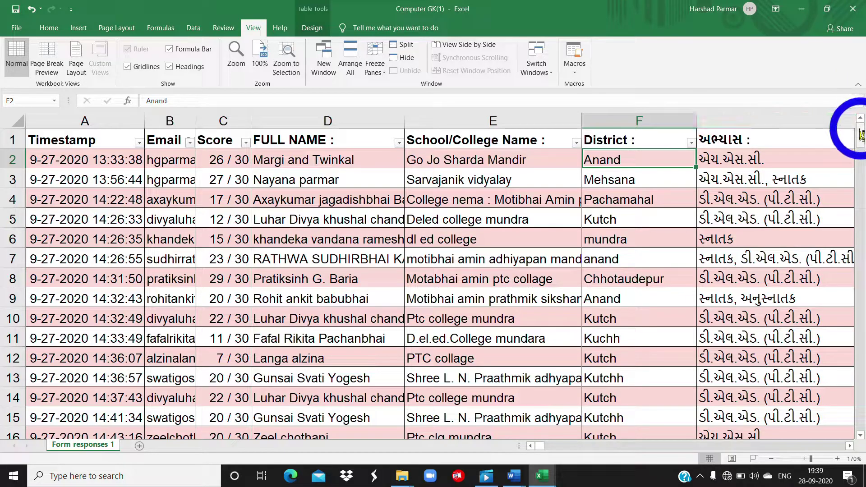
left_click_drag(860, 133, 860, 169)
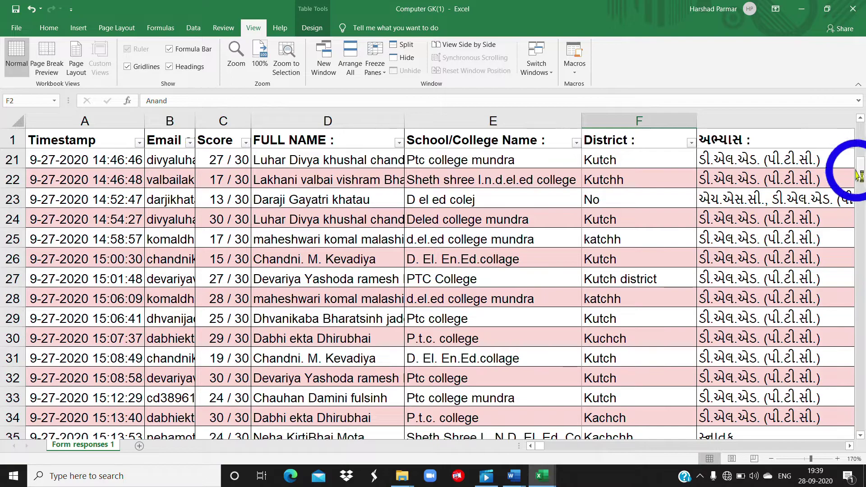
left_click_drag(862, 169, 861, 199)
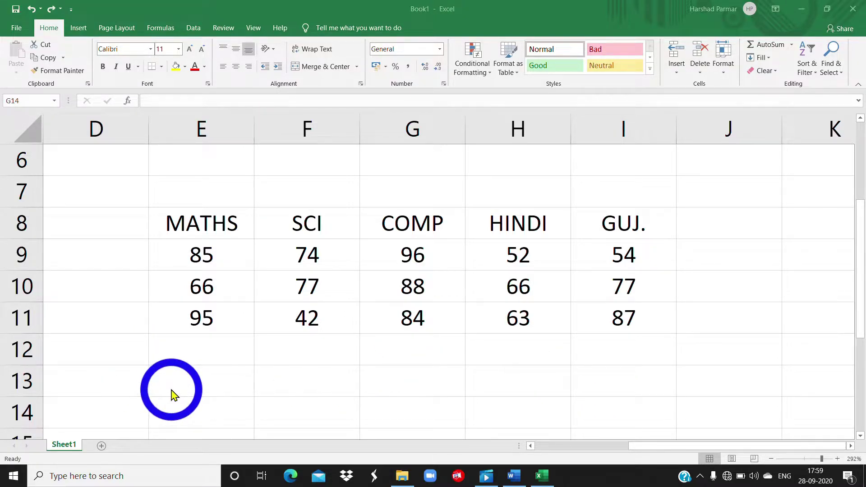
Step: Highlight the marks greater than 75 in E8:I11 with Light Red Fill with Dark Red Text using Quick Analysis
left_click(211, 234)
mouse_move(208, 226)
left_mouse_down()
mouse_move(223, 302)
mouse_move(599, 317)
left_mouse_up()
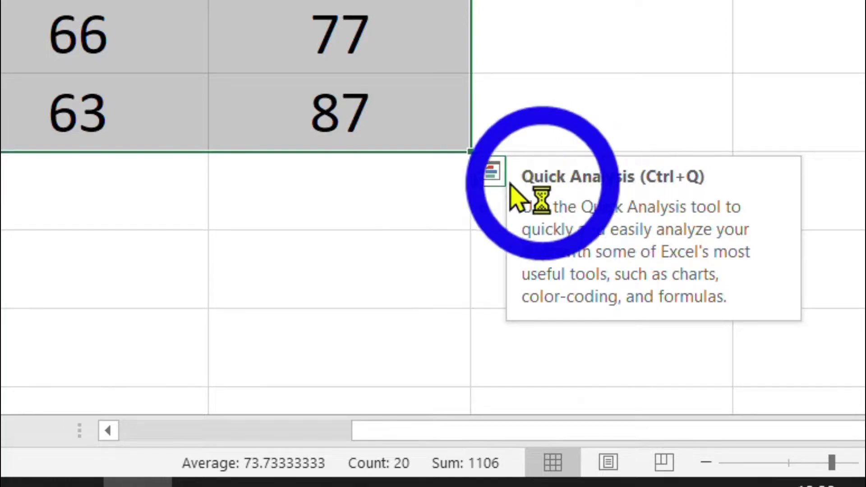
left_click(496, 178)
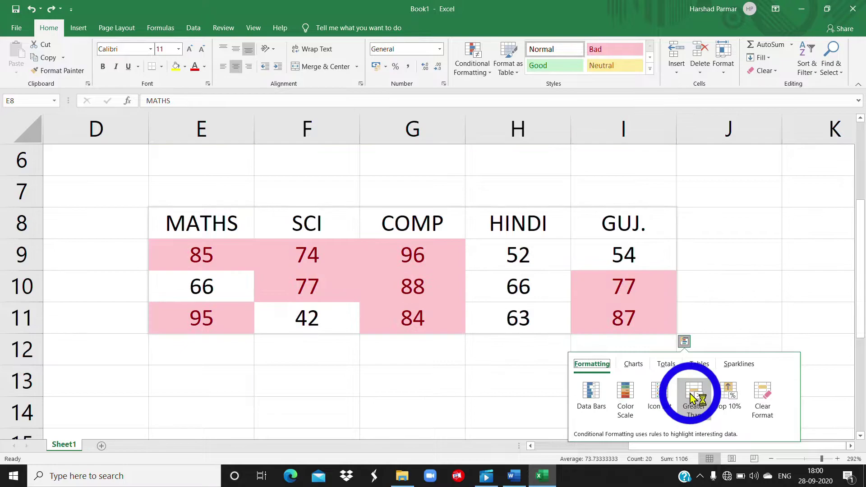
left_click(693, 398)
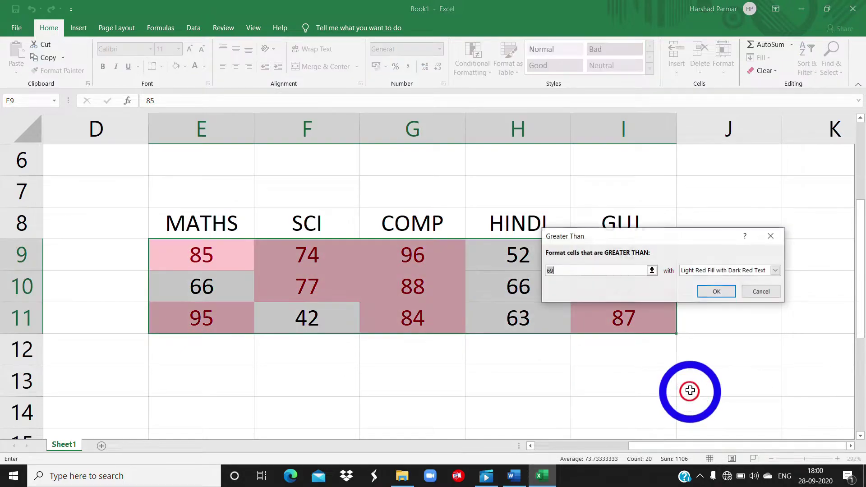
double_click(551, 272)
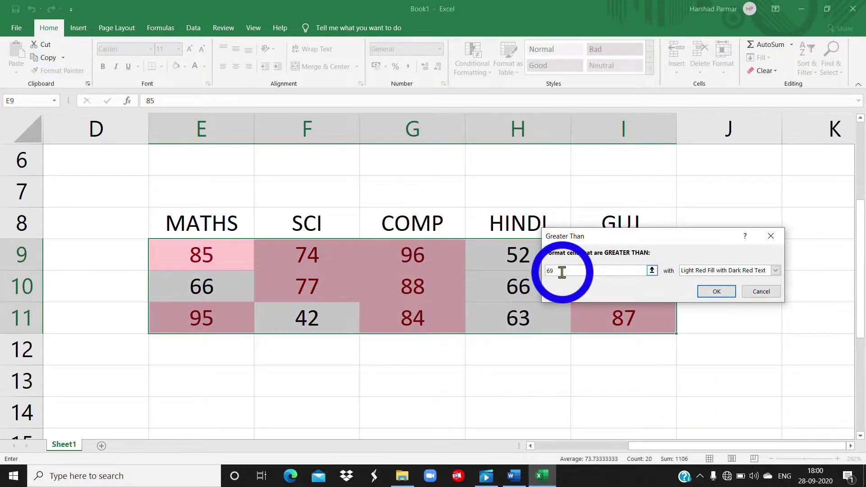
type("75")
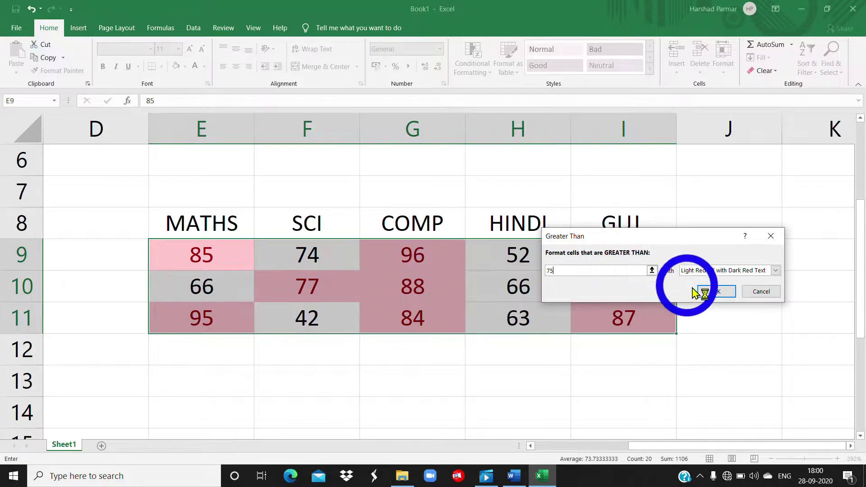
left_click(719, 293)
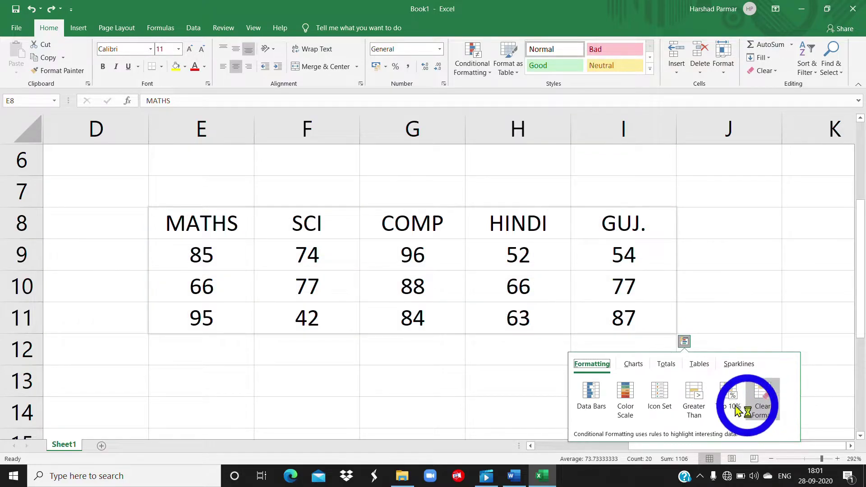
Step: Preview the Quick Analysis options for charts, totals, tables and sparklines on the marks in E8:I11
left_click(633, 366)
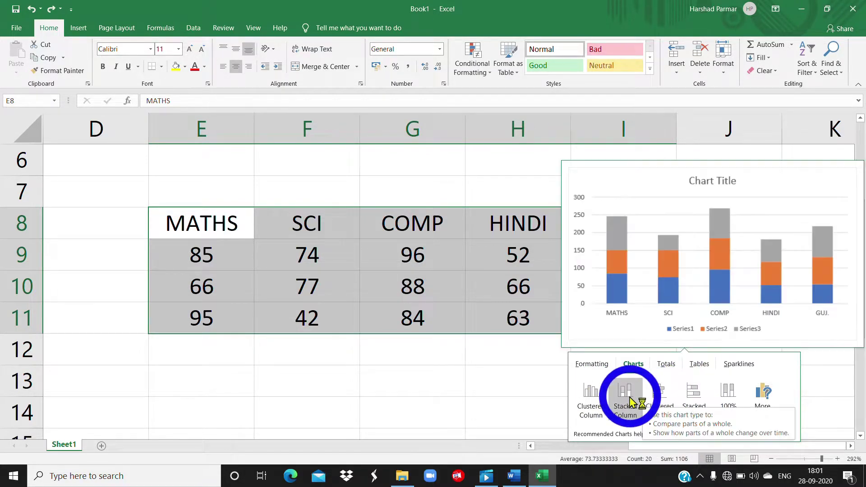
left_click(667, 364)
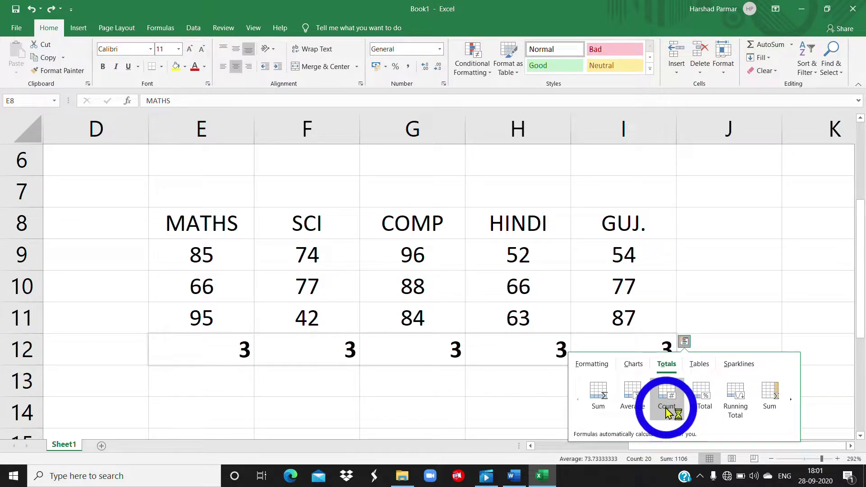
left_click(699, 363)
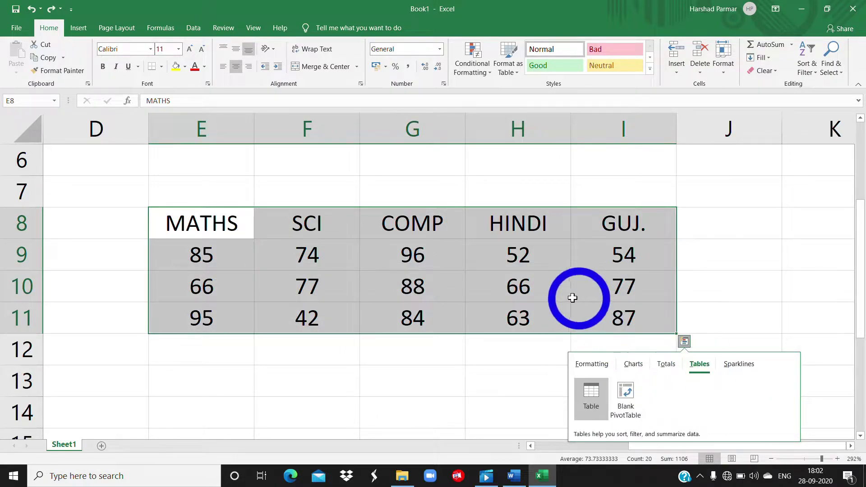
left_click(604, 404)
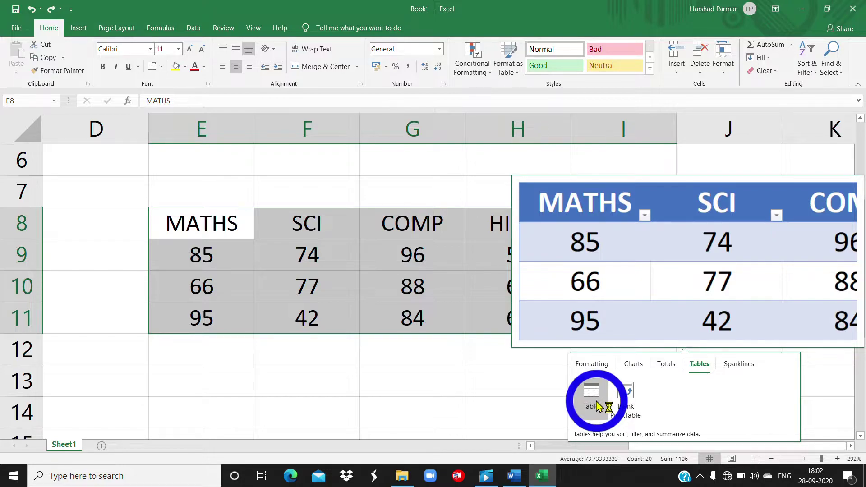
left_click(739, 363)
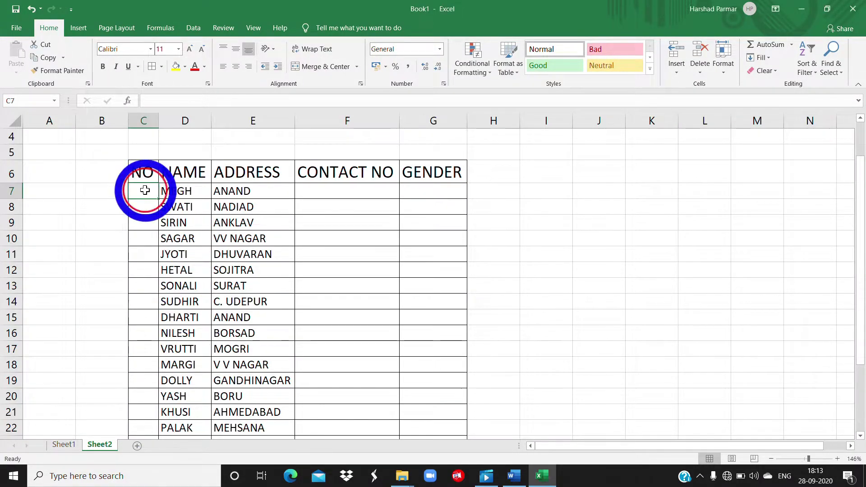
Step: Enter 1 in C7 and 2 in C8, and extend the number series down the NO column to C22
type("1")
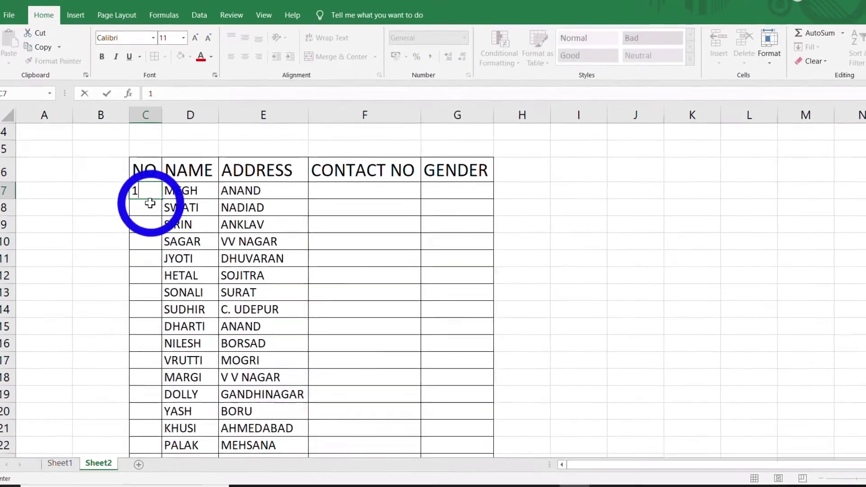
key("Return")
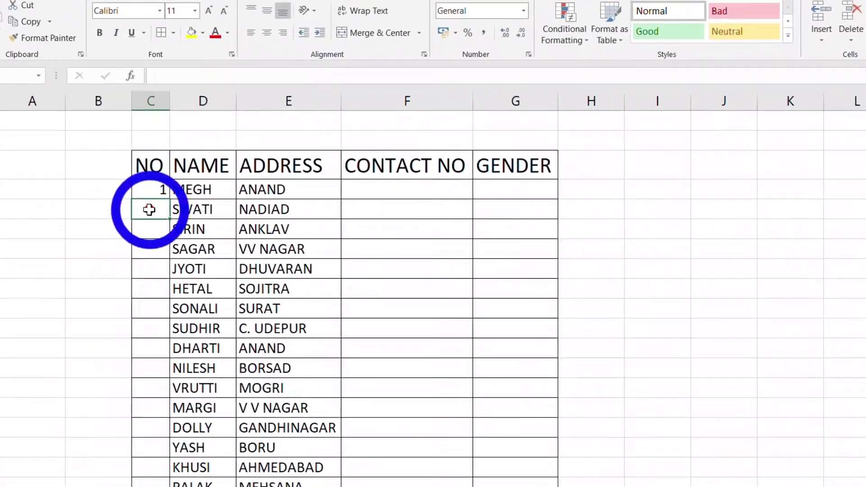
type("2")
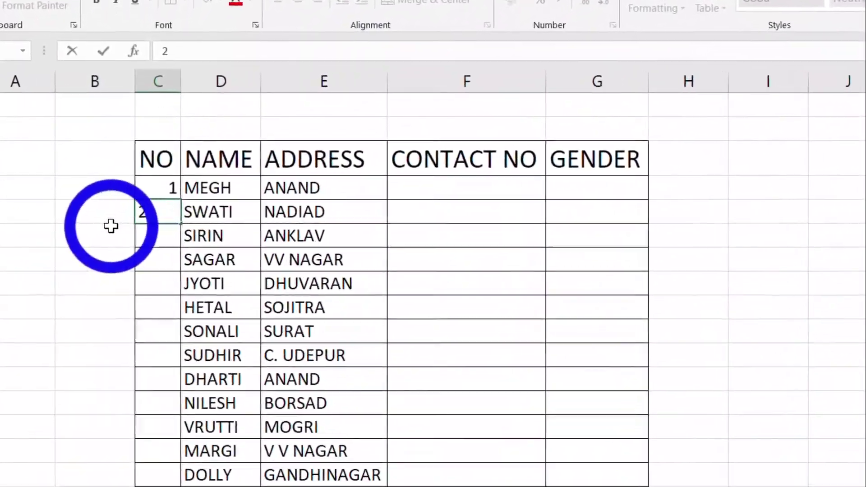
left_click(127, 209)
left_click_drag(158, 189, 162, 215)
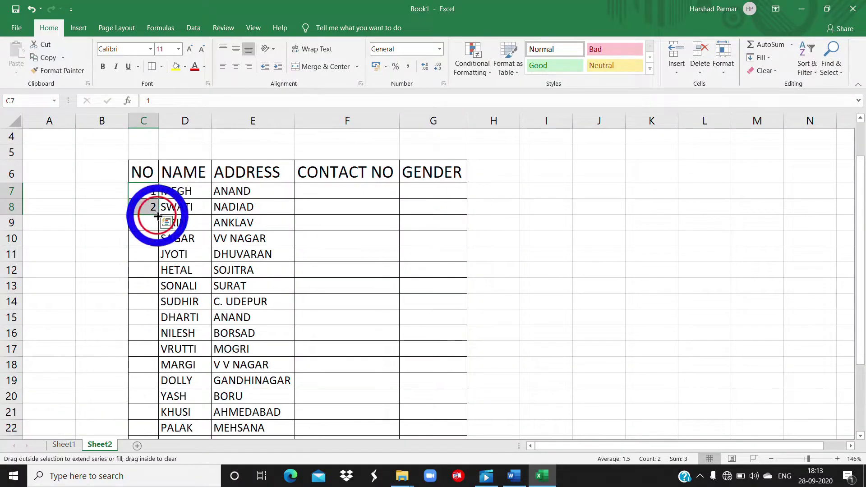
left_click_drag(158, 216, 156, 432)
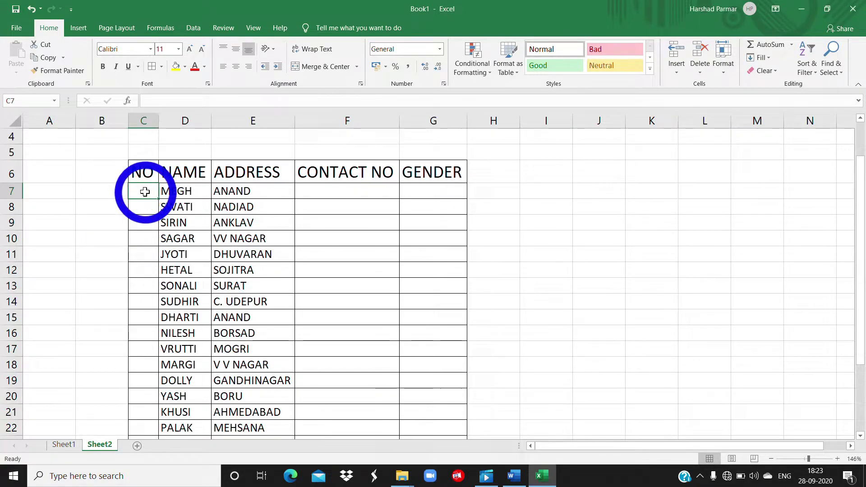
Step: Enter 1 in C7 and fill a linear series down the NO column with step value 1 and stop value 500
type("1")
left_click(118, 201)
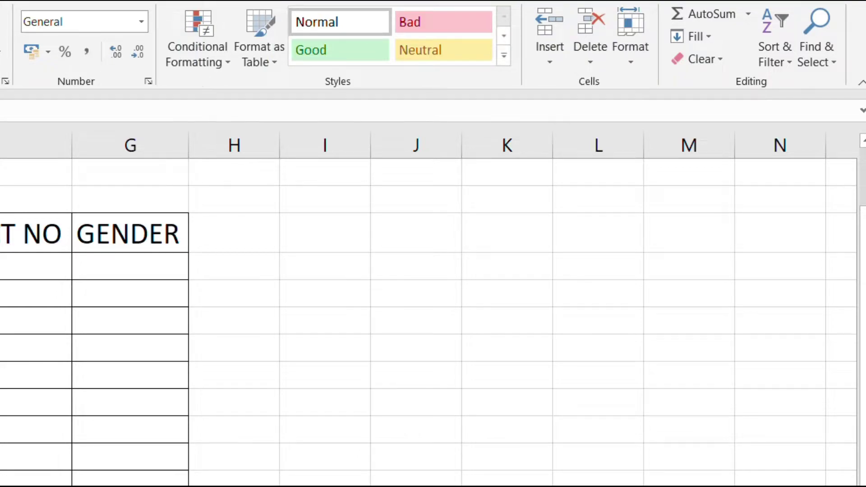
left_click(708, 41)
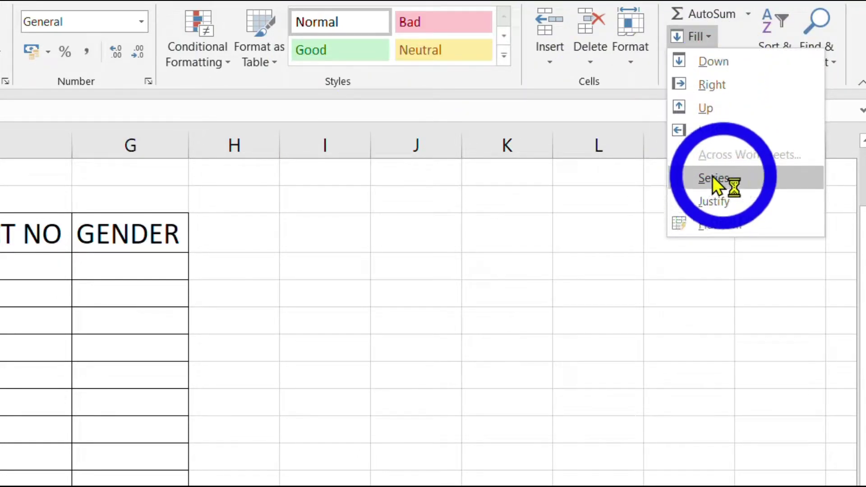
left_click(725, 181)
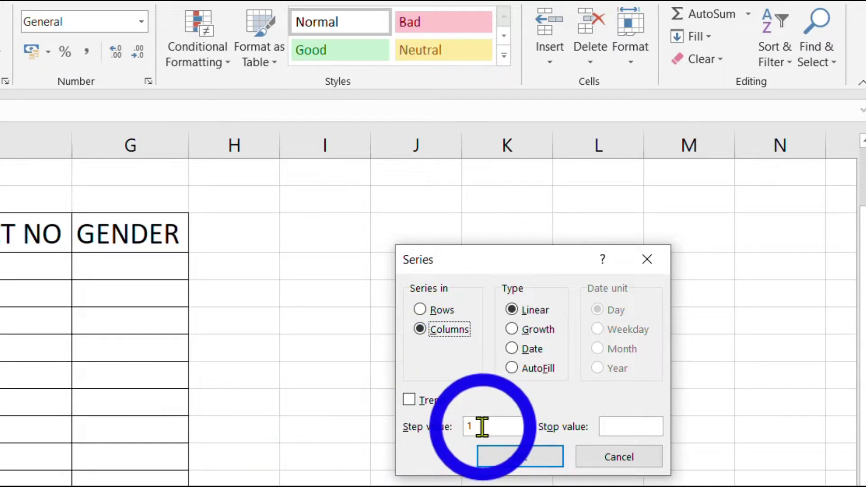
left_click(607, 425)
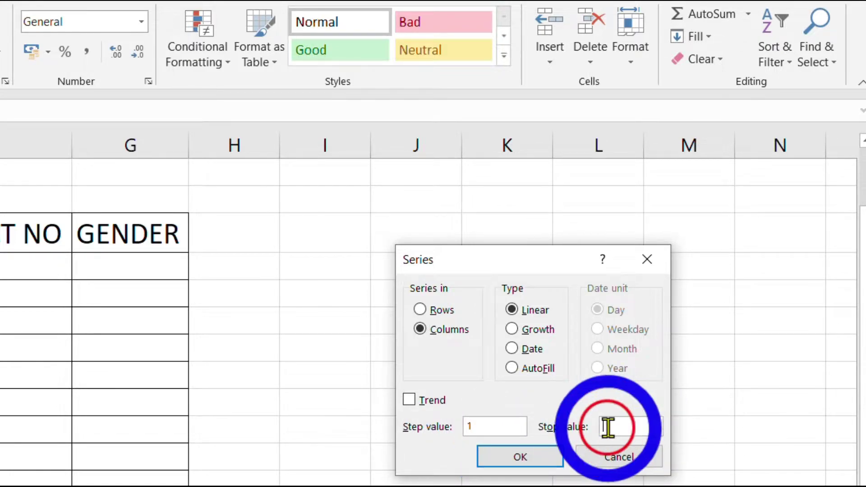
type("500")
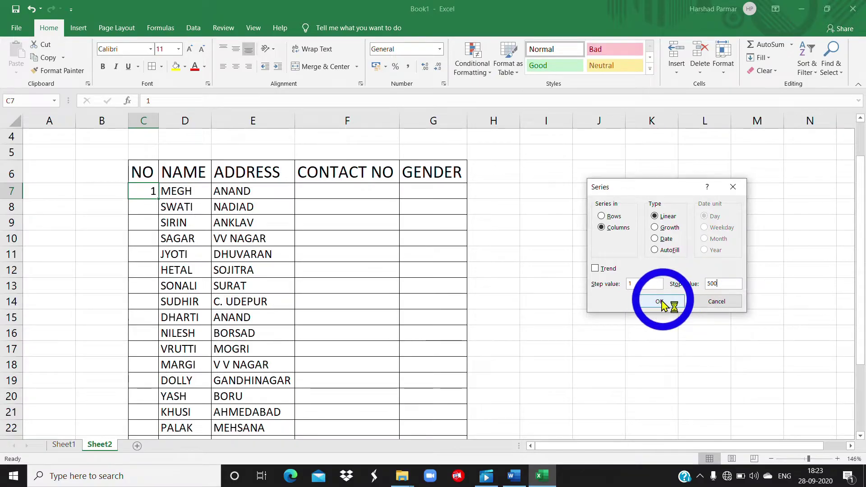
left_click(513, 454)
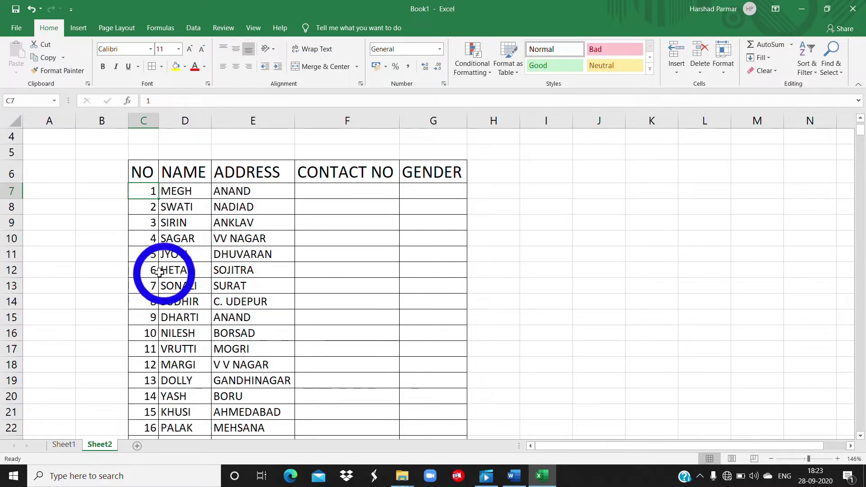
scroll(135, 349, "down", 7)
scroll(136, 347, "down", 20)
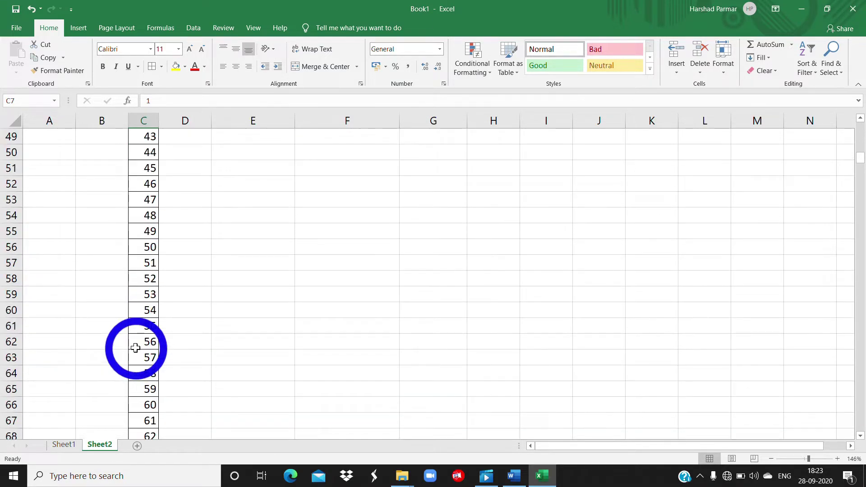
scroll(144, 381, "down", 16)
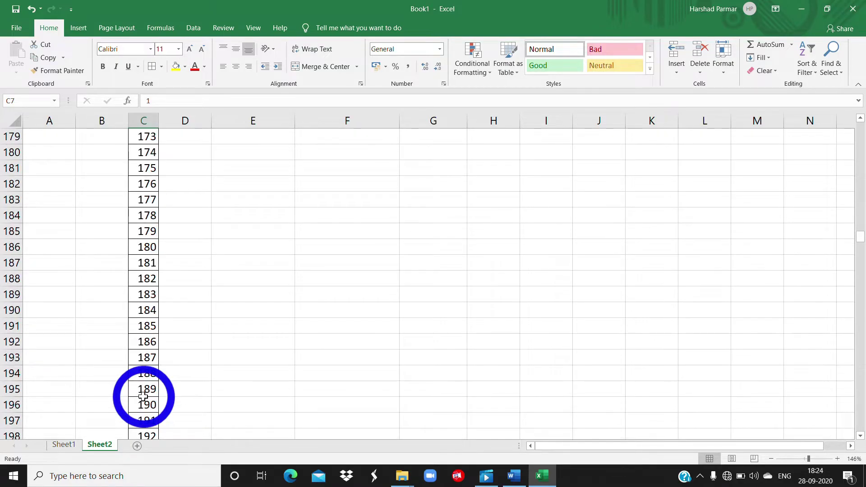
scroll(143, 396, "down", 20)
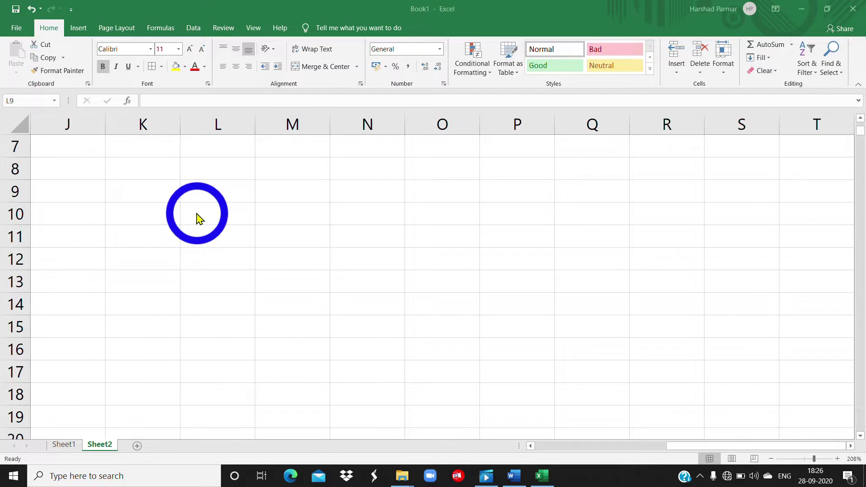
Step: Enter 1 in K9 and 3 in L9, and extend the odd-number series across row 9 to S9
left_click(161, 194)
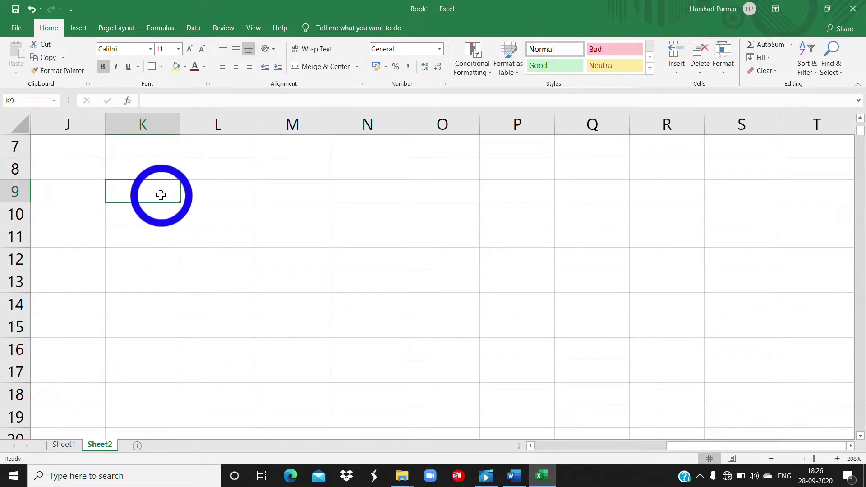
type("1")
left_click(207, 197)
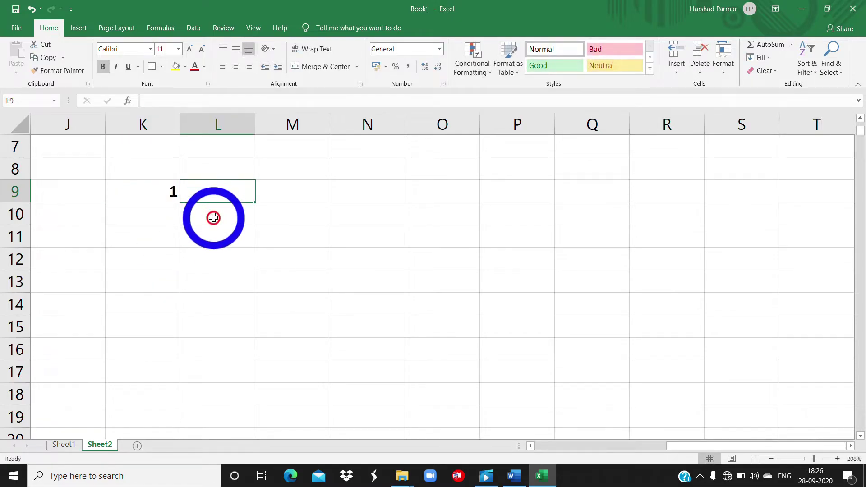
left_click_drag(161, 191, 193, 192)
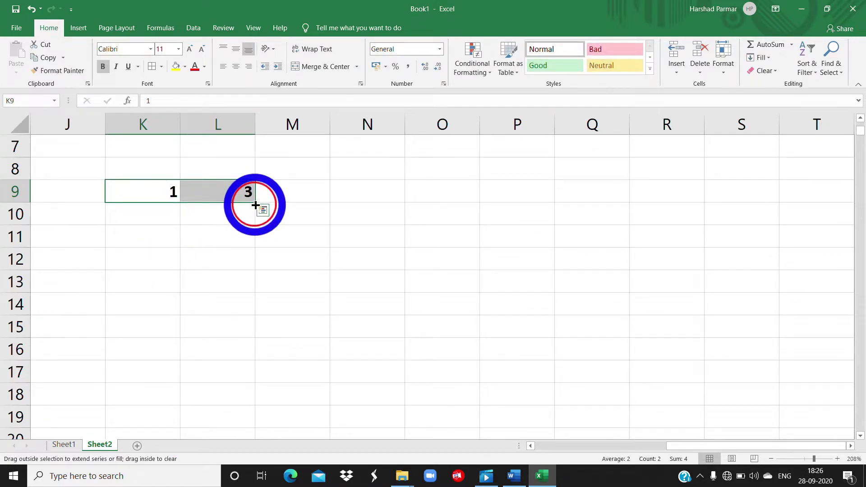
left_click_drag(255, 206, 781, 214)
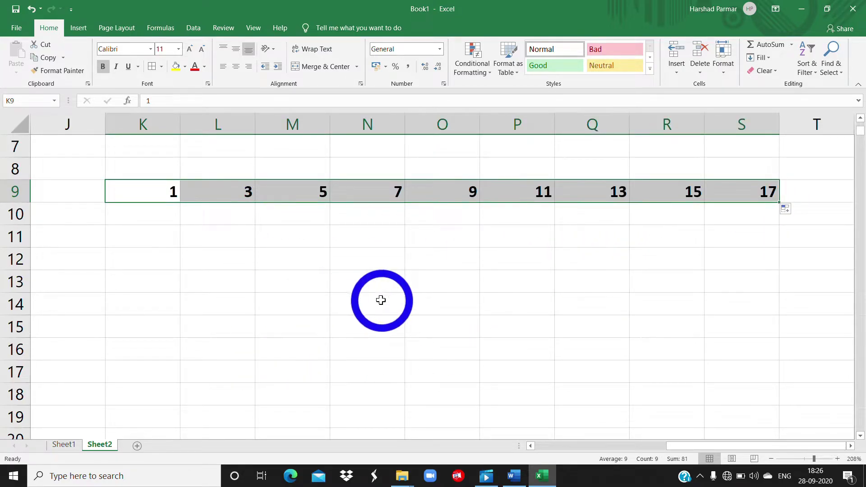
Step: Enter 2 in K11 and 4 in L11, and extend the even-number series across row 11 to S11
left_click(148, 242)
type("2")
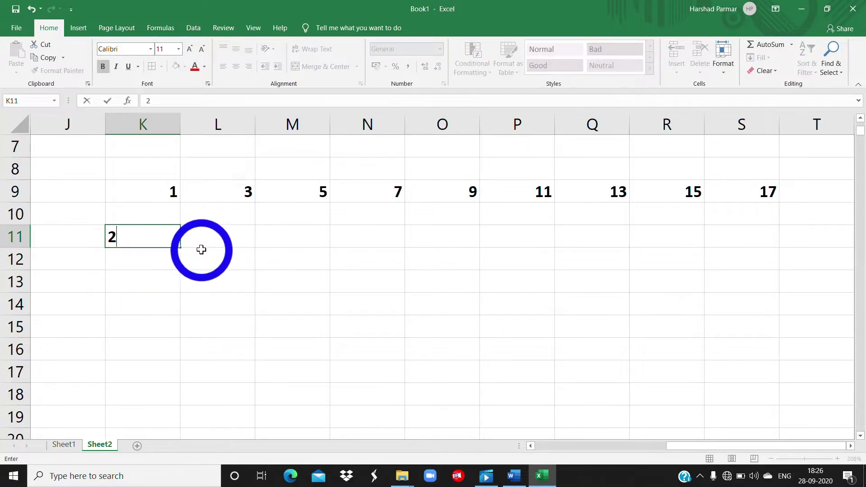
left_click(212, 238)
type("4")
left_click_drag(154, 239, 767, 249)
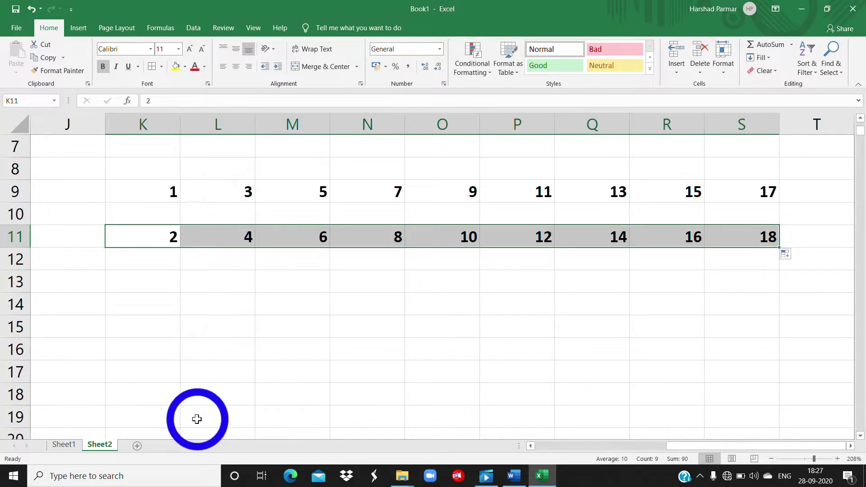
Step: Enter 1 in K13 and 2 in M13, and extend the K13:N13 pattern to S13, leaving alternate cells blank
left_click(149, 287)
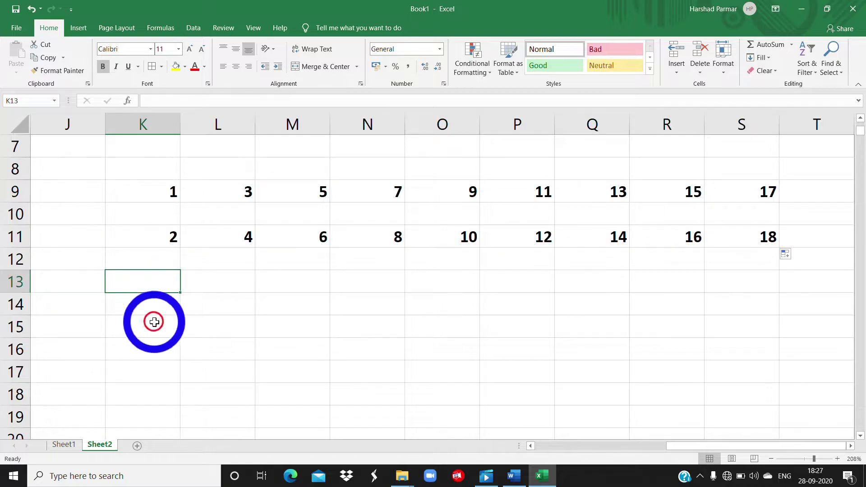
type("1")
left_click(215, 289)
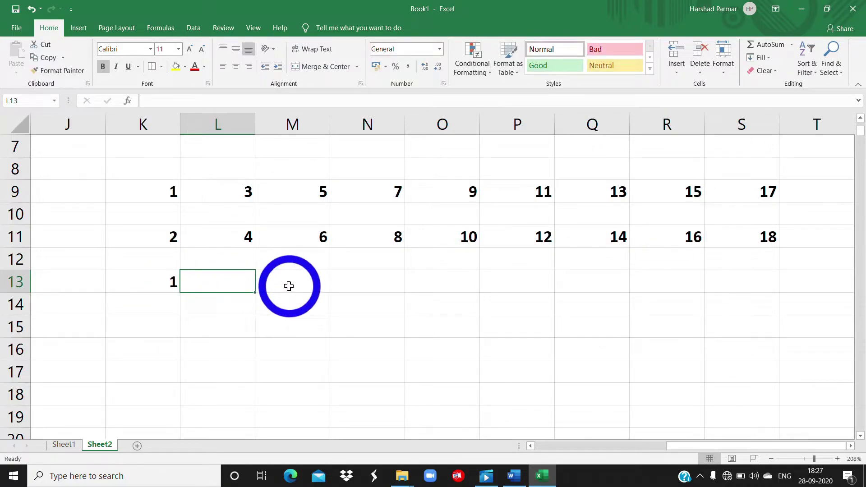
left_click(289, 286)
type("2")
key("Return")
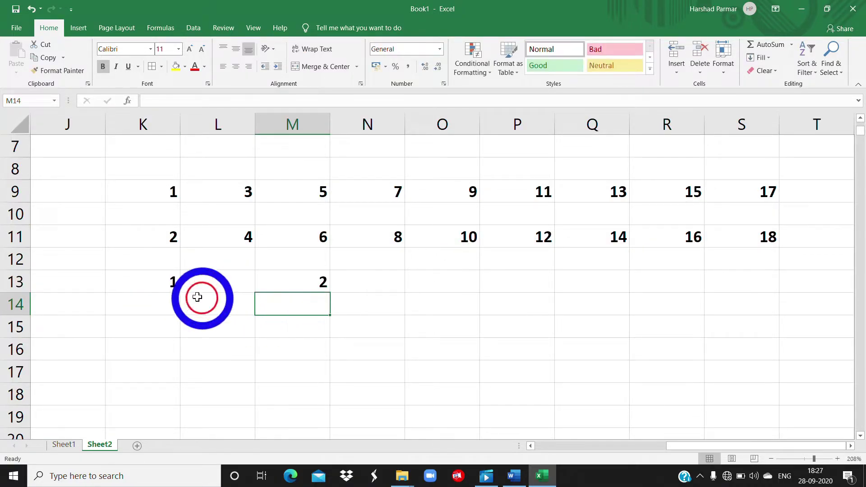
left_click_drag(147, 284, 351, 289)
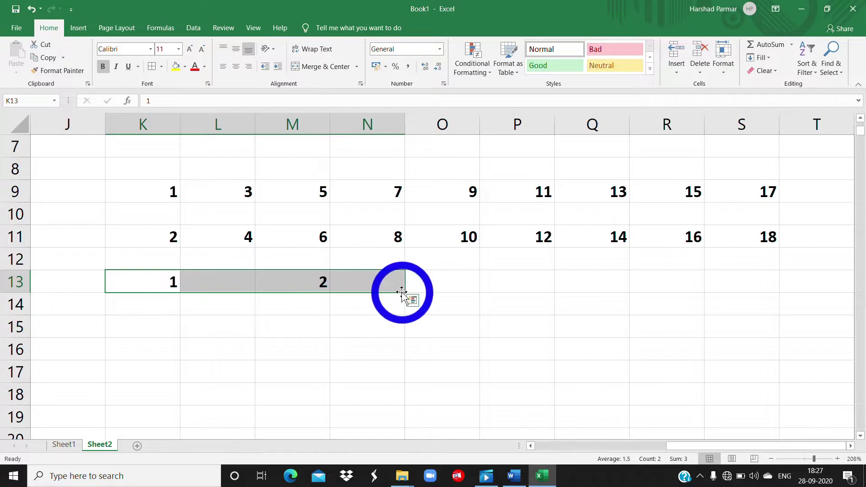
left_click_drag(406, 294, 794, 291)
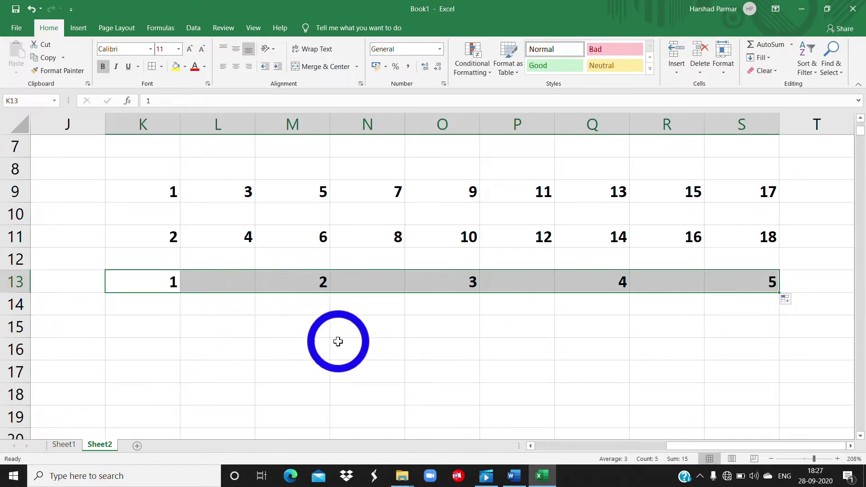
Step: Enter PAPER 1 in K15 and extend the numbered text series across row 15
left_click(151, 329)
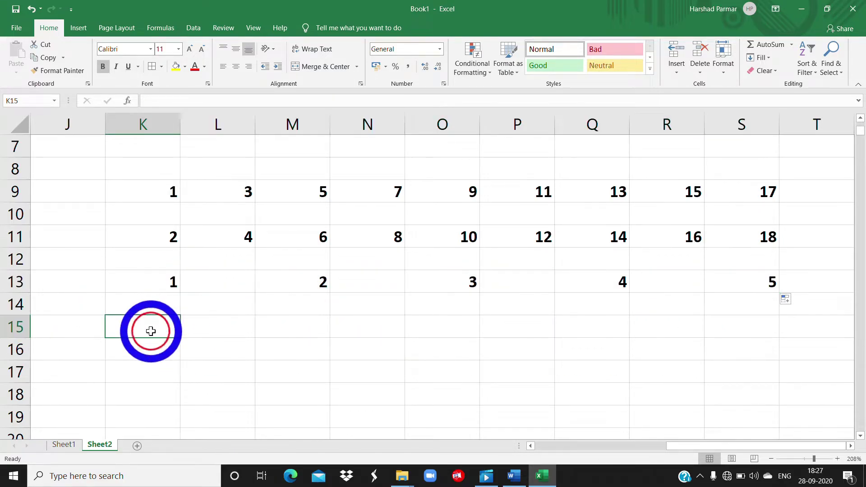
type("PAPER 1")
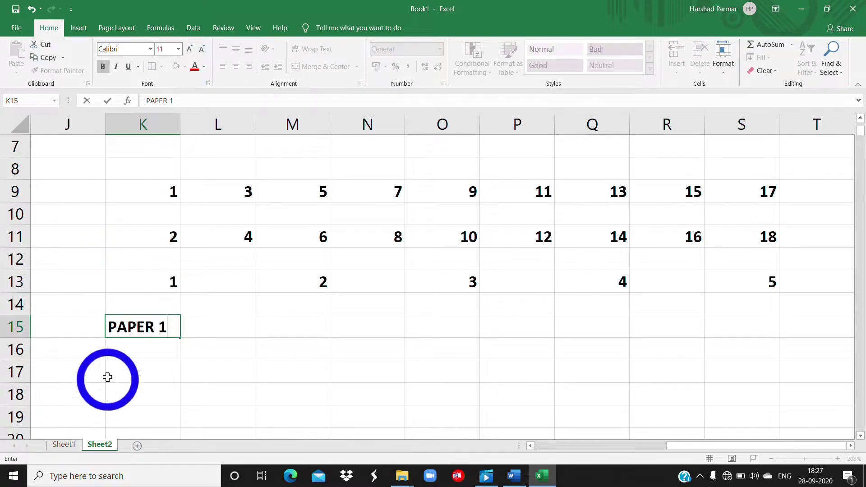
left_click(122, 372)
left_click(132, 325)
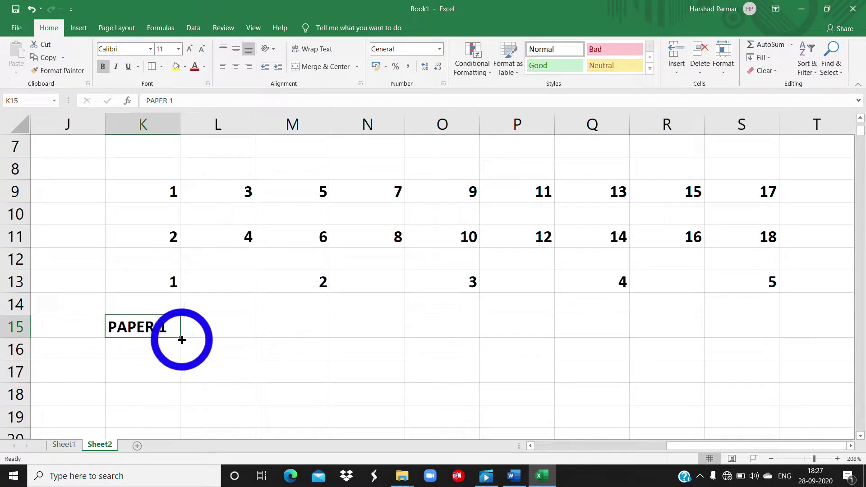
left_click_drag(182, 340, 670, 345)
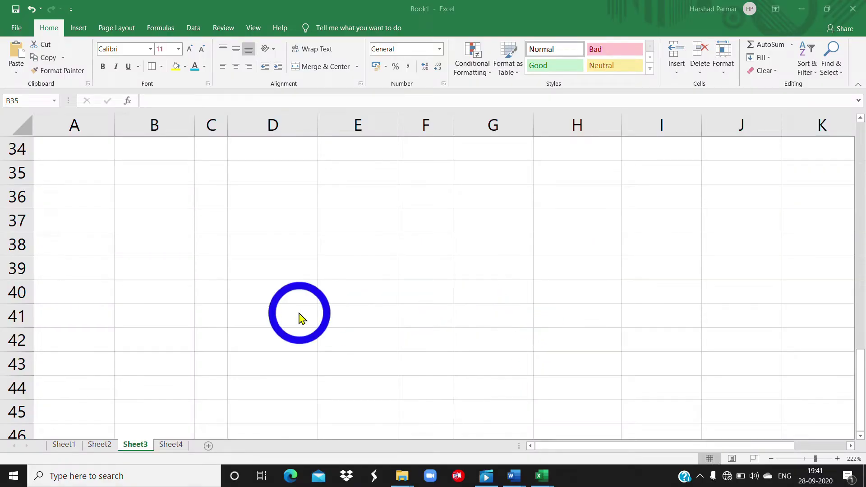
Step: Enter SUNDAY in B35, fill the weekday series down to B44, and extend TUESDAY from B37 across row 37
left_click(157, 172)
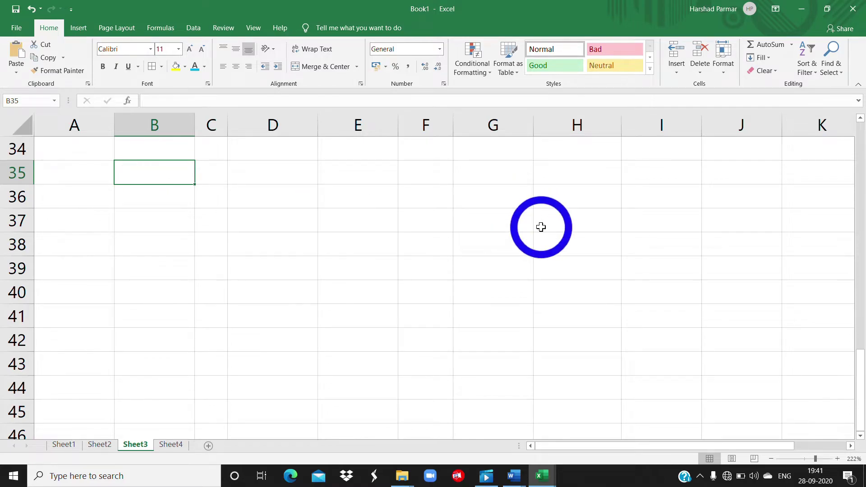
type("SUNDAY")
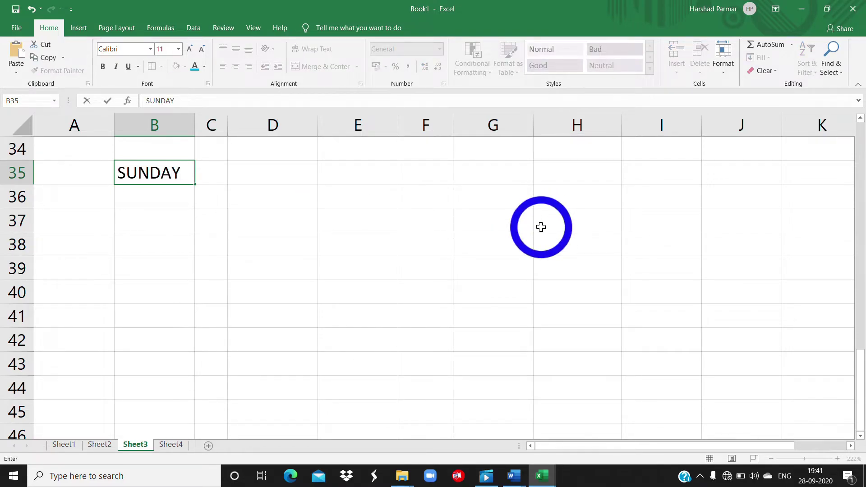
left_click(267, 216)
left_click(149, 173)
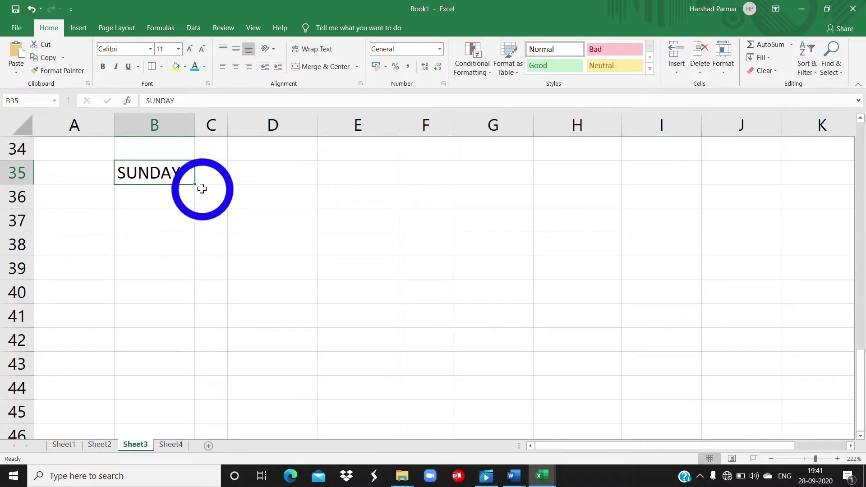
left_click_drag(198, 185, 203, 400)
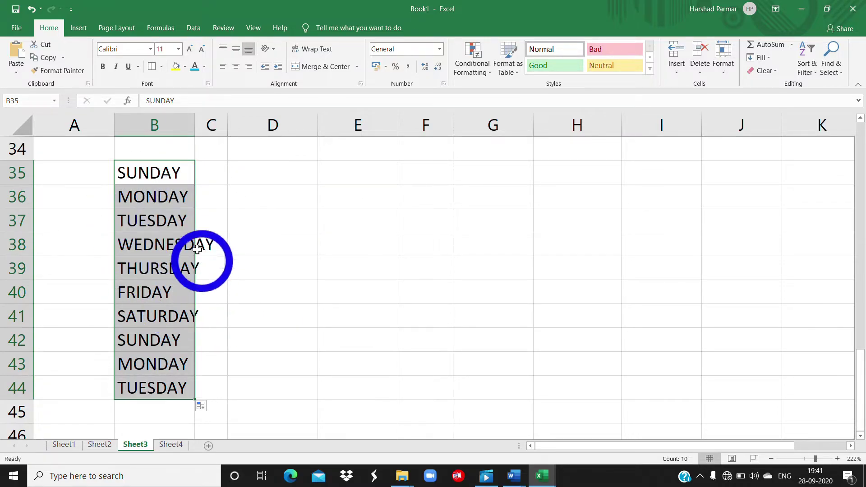
left_click(138, 224)
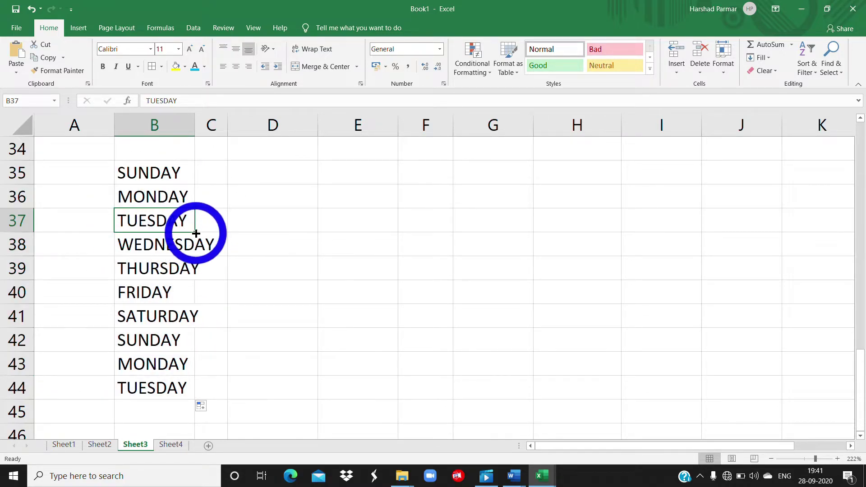
left_click_drag(197, 233, 587, 233)
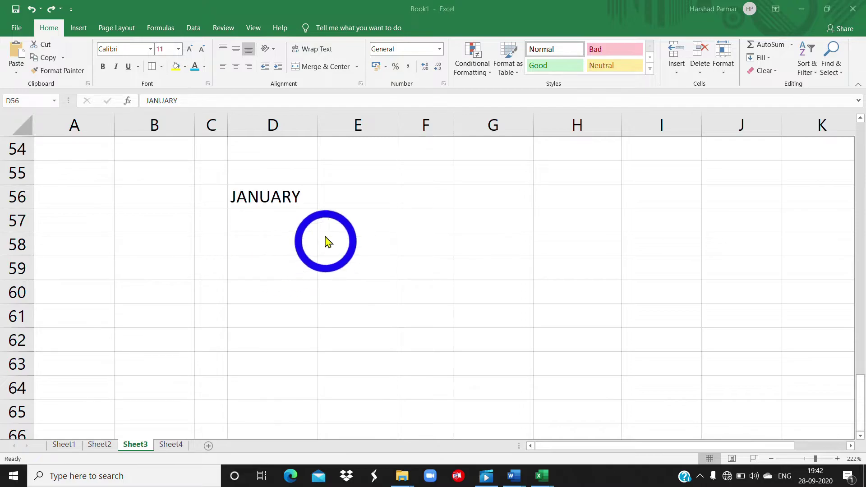
Step: Fill the month series from JANUARY in D56 down to D65 and also across row 56
left_click(259, 202)
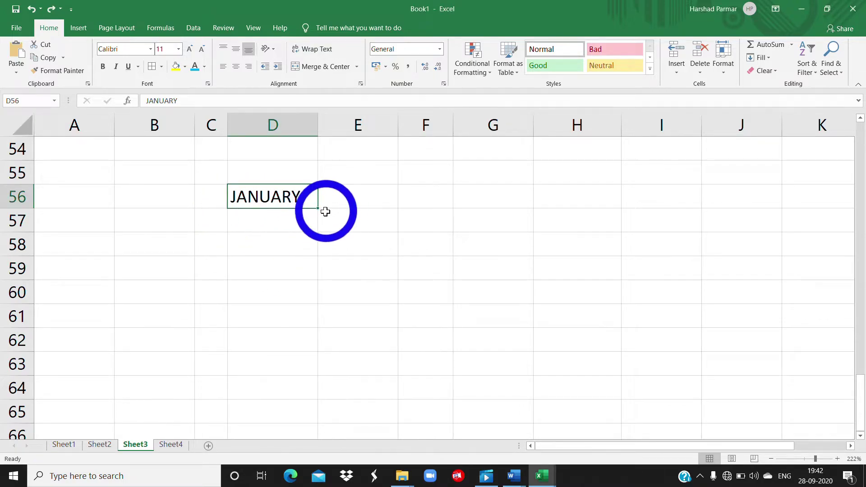
left_click_drag(319, 207, 334, 420)
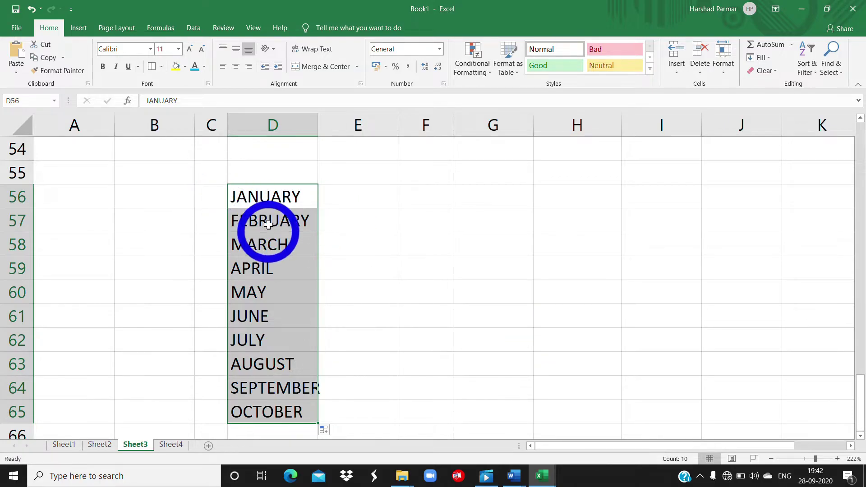
left_click(271, 194)
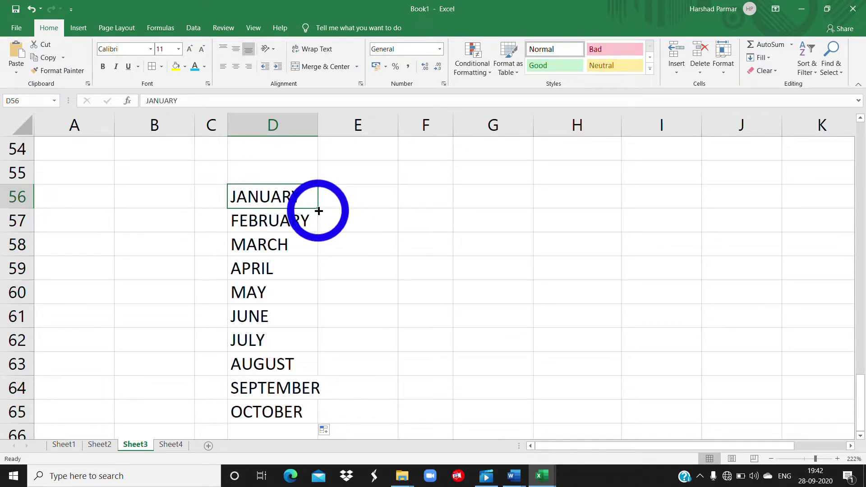
left_click_drag(318, 210, 695, 211)
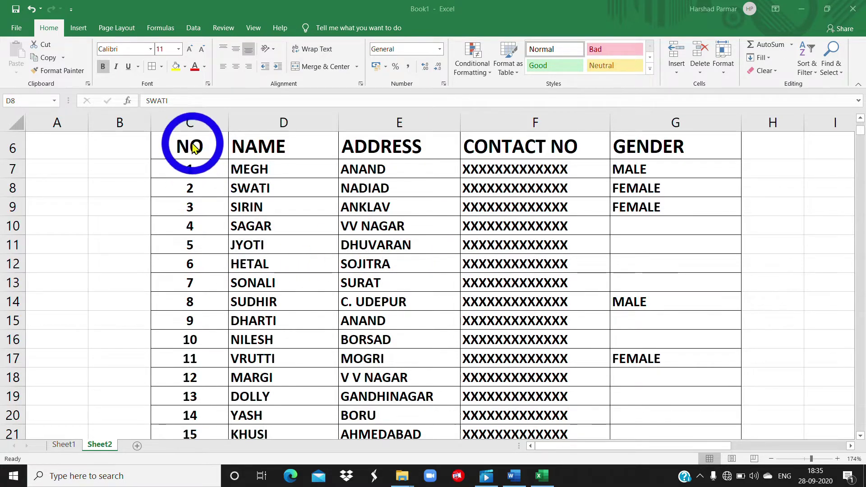
Step: Autofit the widths of columns C through G to their contents
left_click(192, 126)
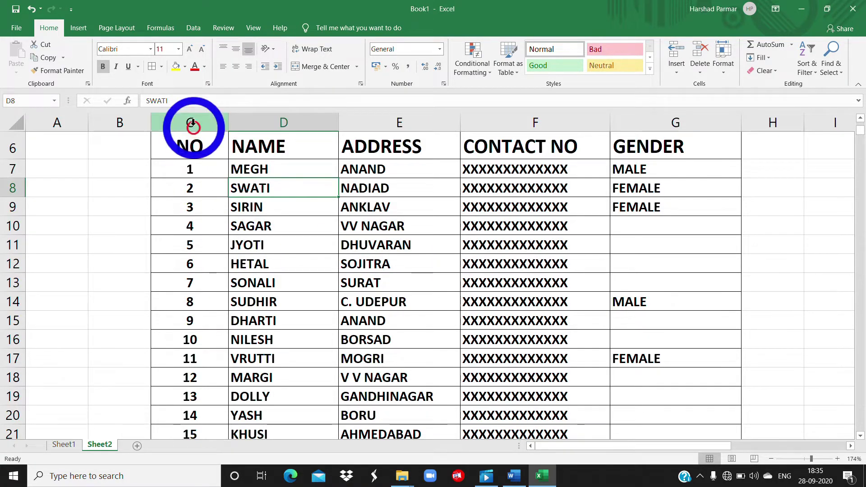
left_click_drag(182, 126, 629, 125)
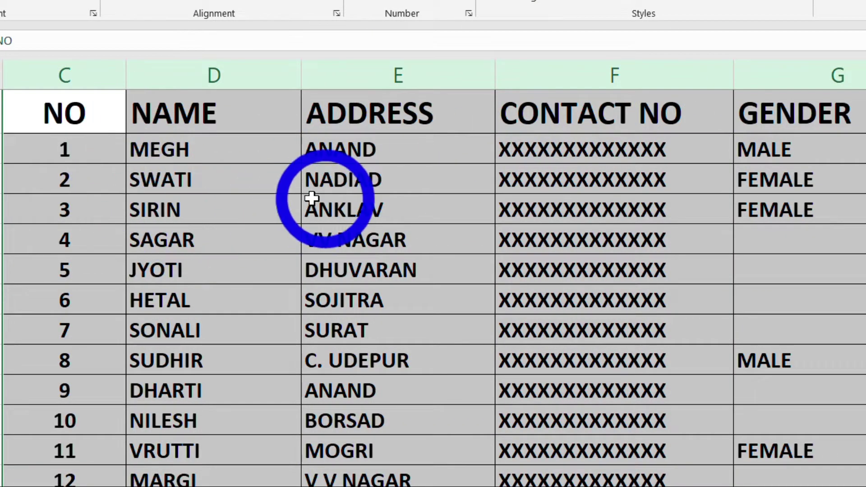
double_click(124, 77)
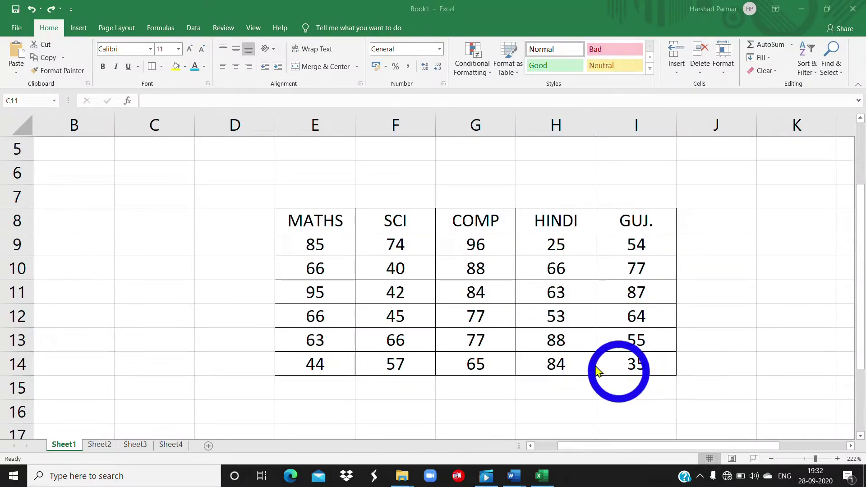
Step: Highlight marks less than 50 in E9:I14 with a Light Red Fill using conditional formatting
left_click(314, 246)
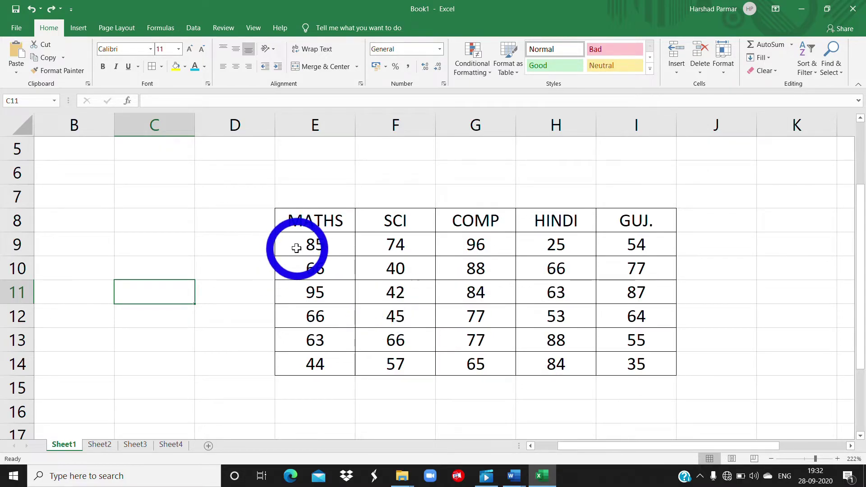
left_click_drag(298, 245, 619, 359)
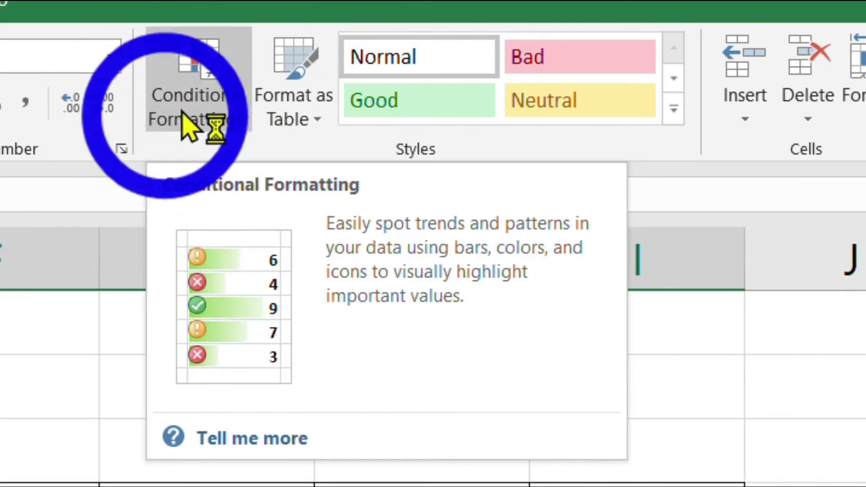
left_click(246, 131)
mouse_move(192, 183)
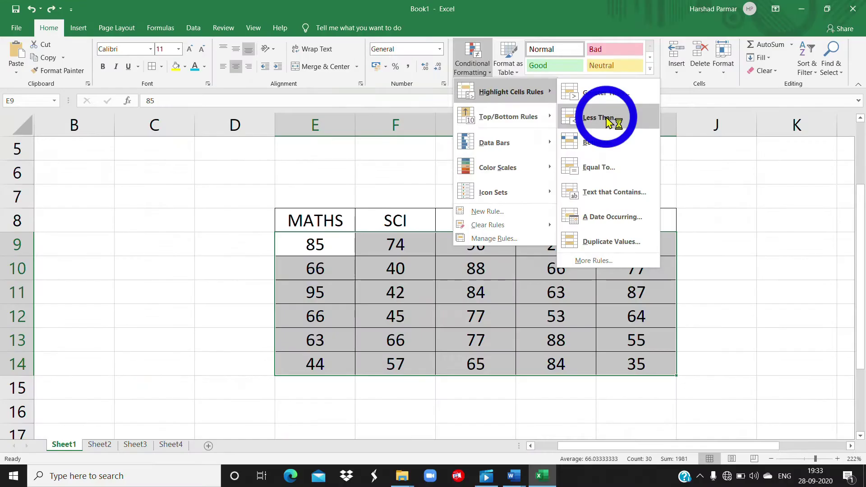
left_click(605, 241)
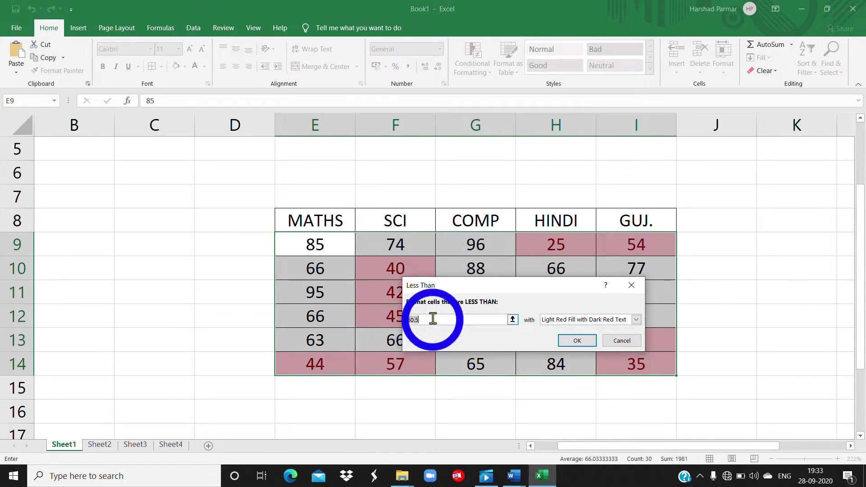
type("0")
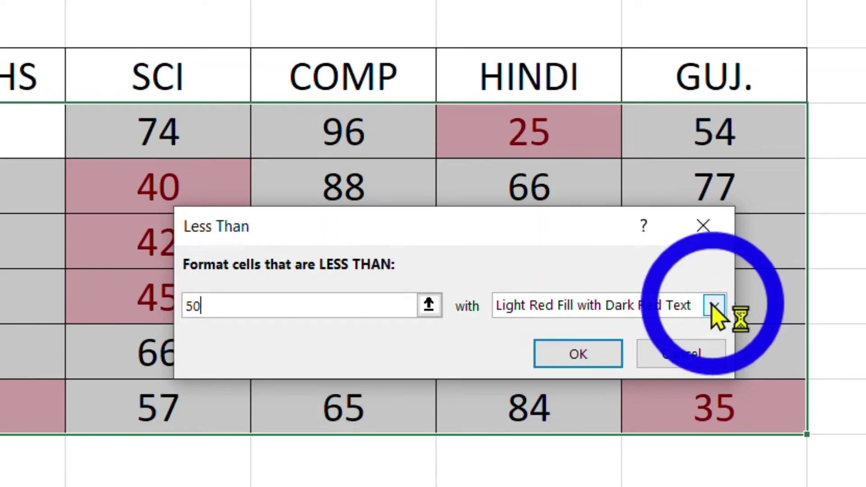
left_click(713, 307)
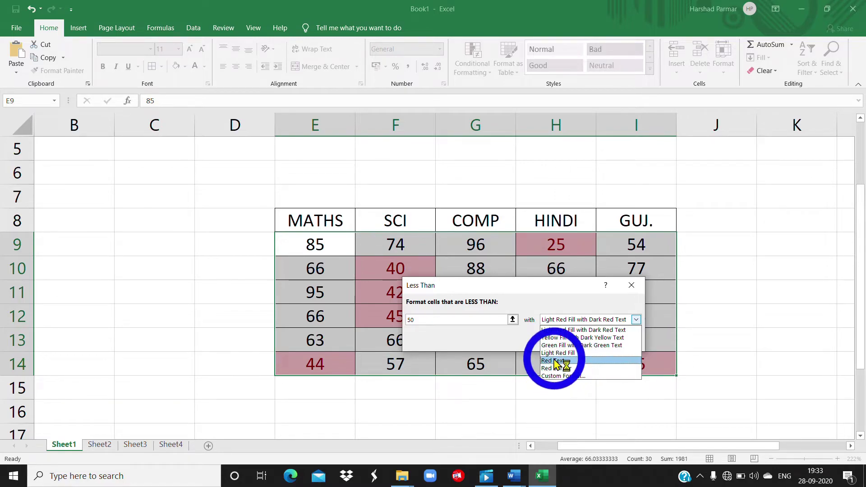
left_click(569, 353)
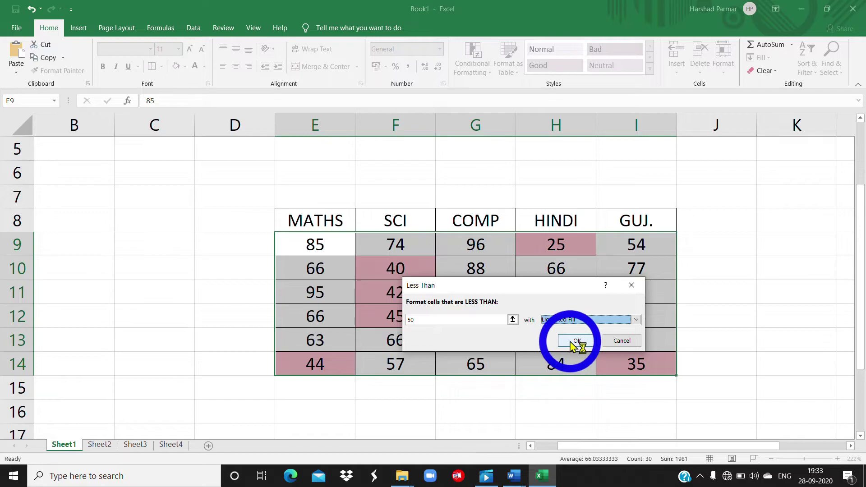
left_click(573, 343)
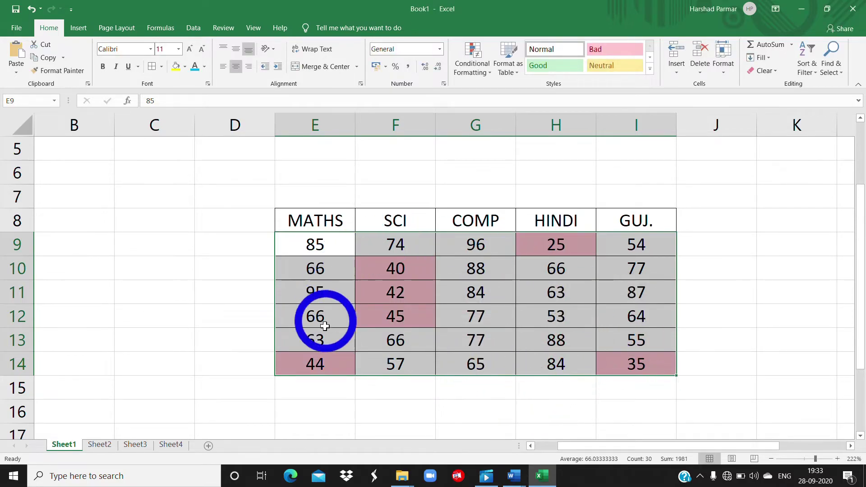
left_click(726, 289)
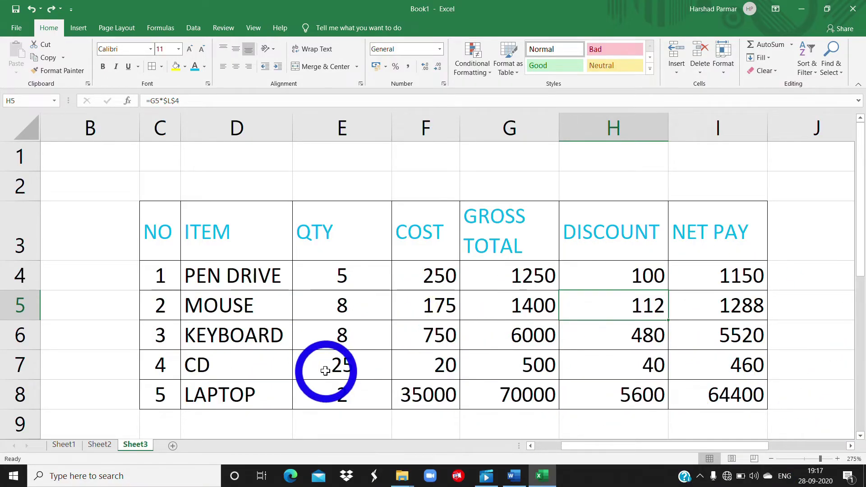
Step: Set Sheet3 to show formulas in cells instead of their calculated results through the advanced Excel options
left_click(16, 29)
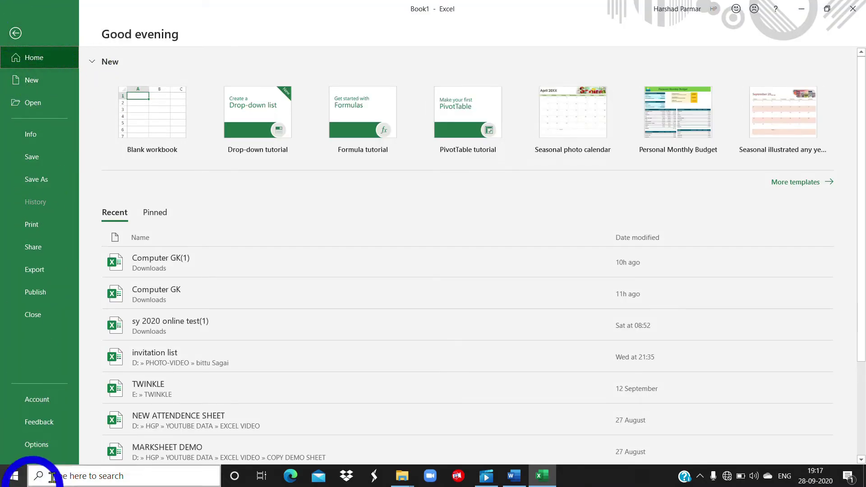
left_click(36, 445)
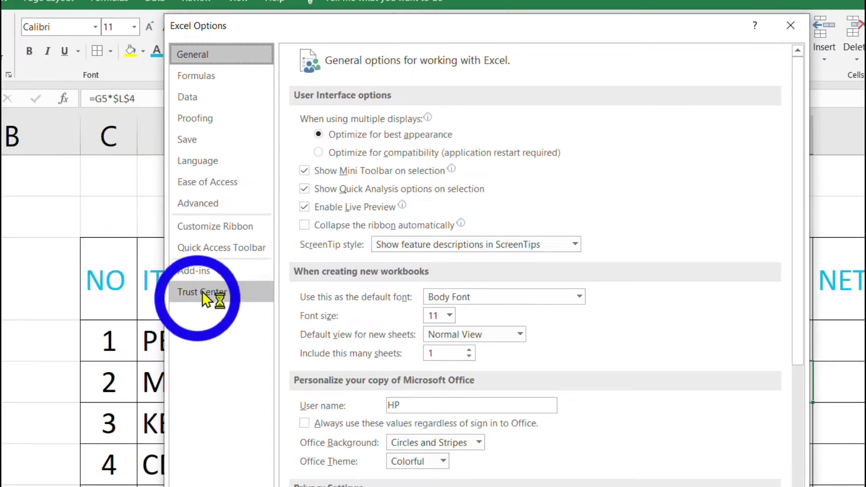
left_click(209, 205)
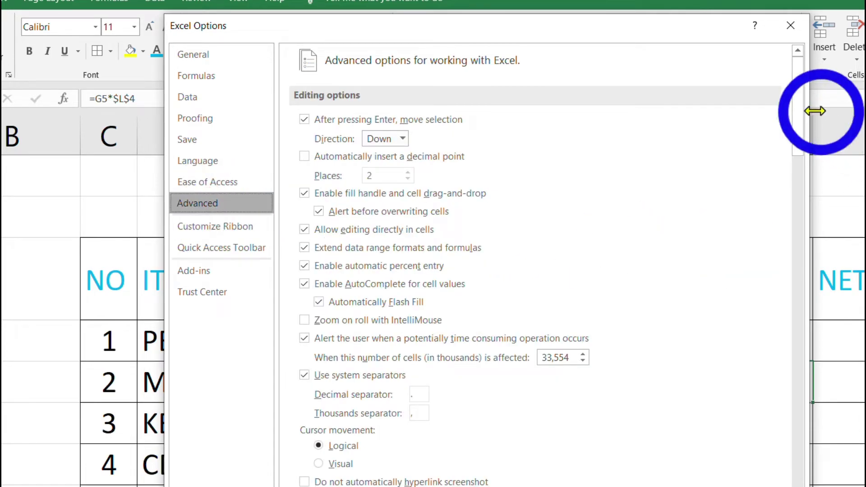
left_click_drag(802, 97, 776, 332)
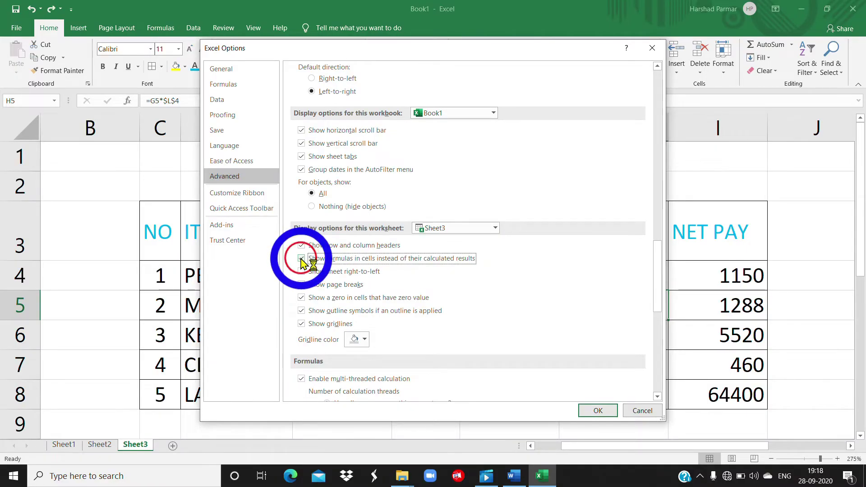
left_click(593, 411)
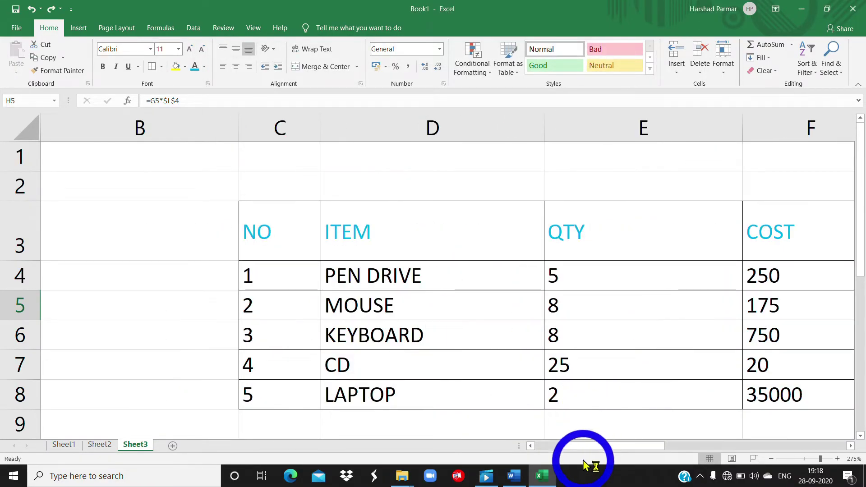
Step: Toggle Sheet3's display between formulas and calculated results
left_click_drag(585, 448, 692, 459)
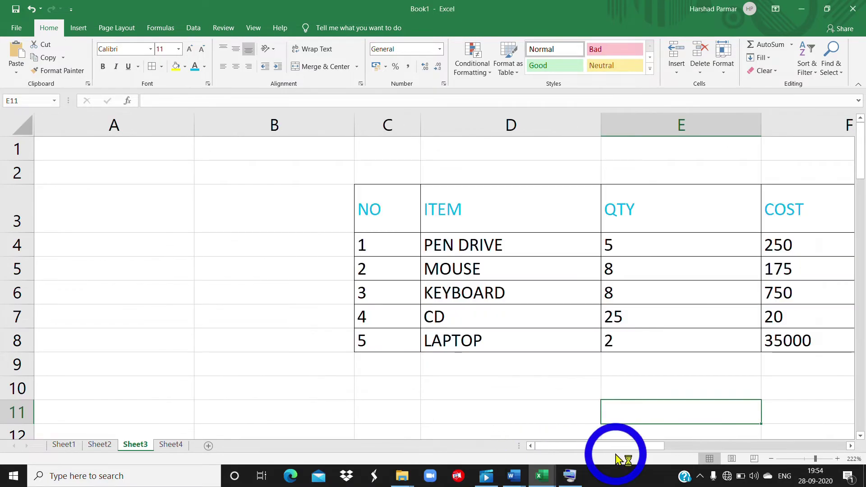
left_click_drag(616, 449, 727, 455)
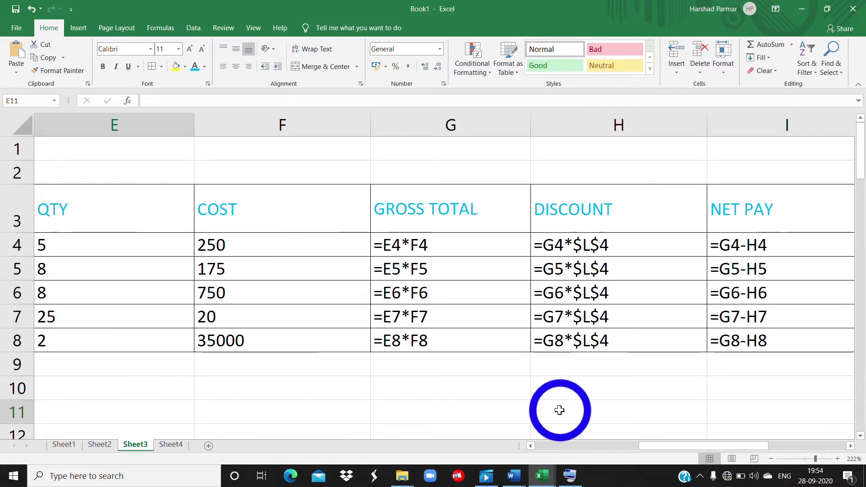
key("ctrl+grave")
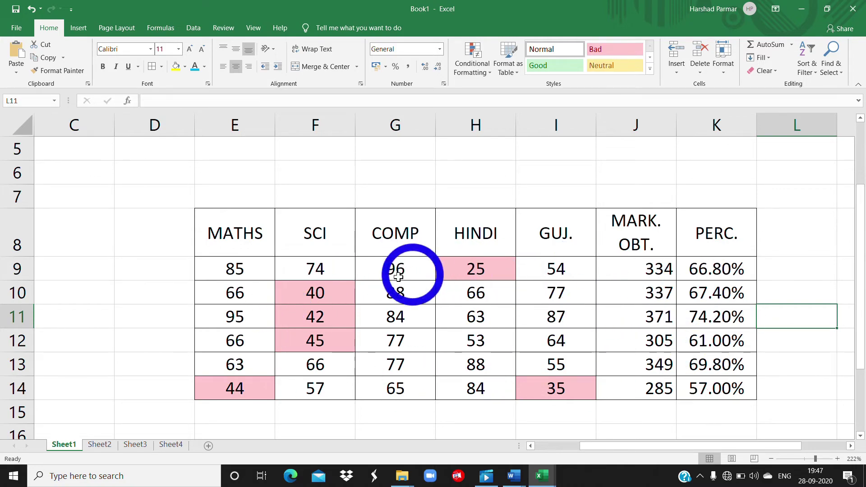
Step: Add filters to the marks table's header row, from MATHS to PERC
left_click_drag(226, 240, 686, 245)
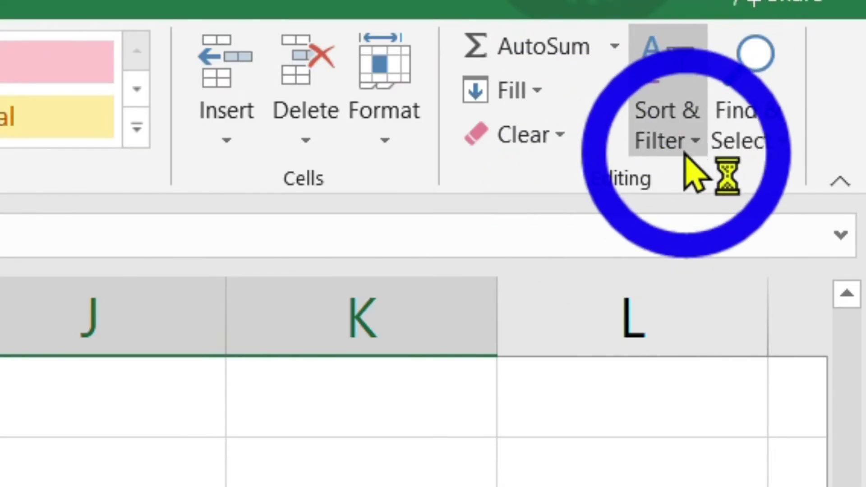
left_click(688, 149)
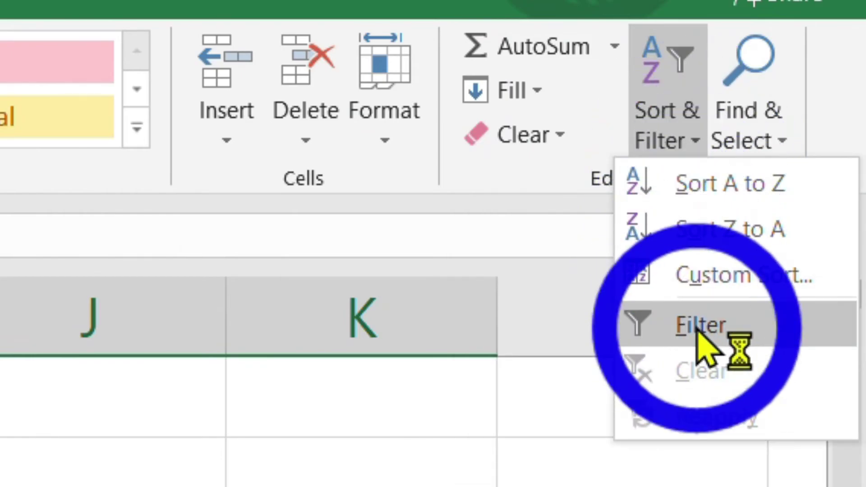
left_click(700, 334)
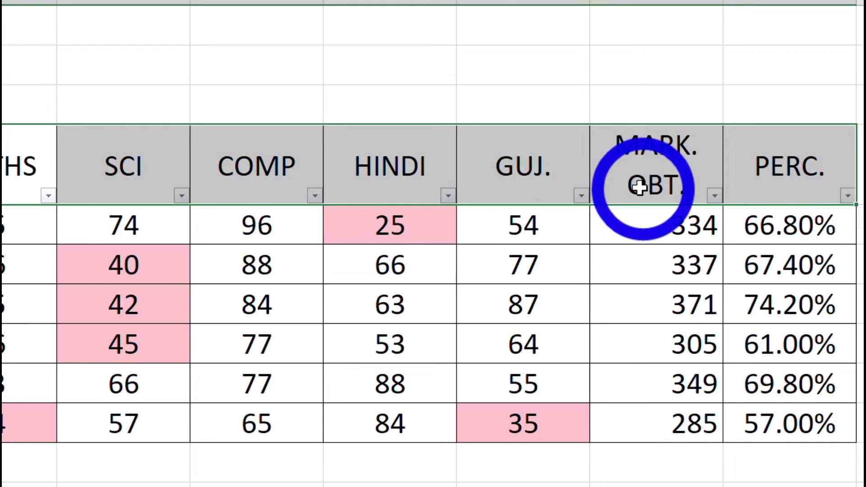
left_click(257, 224)
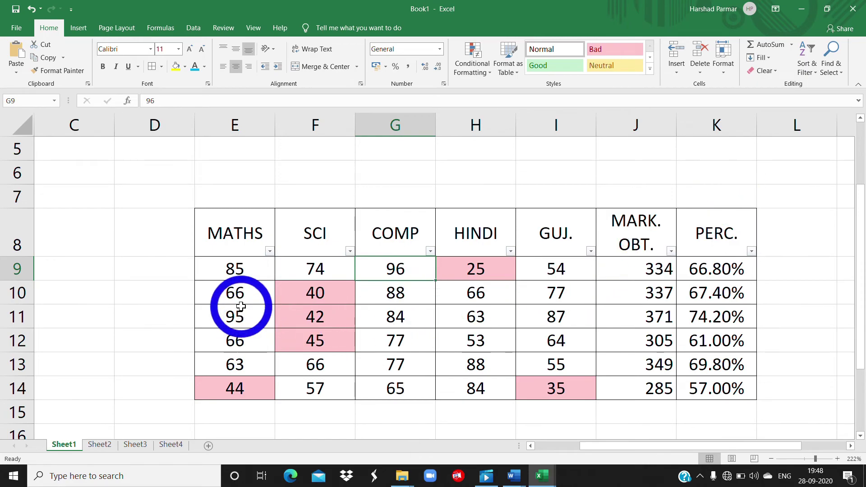
Step: Custom-sort the marks in E9:K14, treated as data without headers, by Column K cell values from Largest to Smallest
left_click_drag(231, 273, 699, 384)
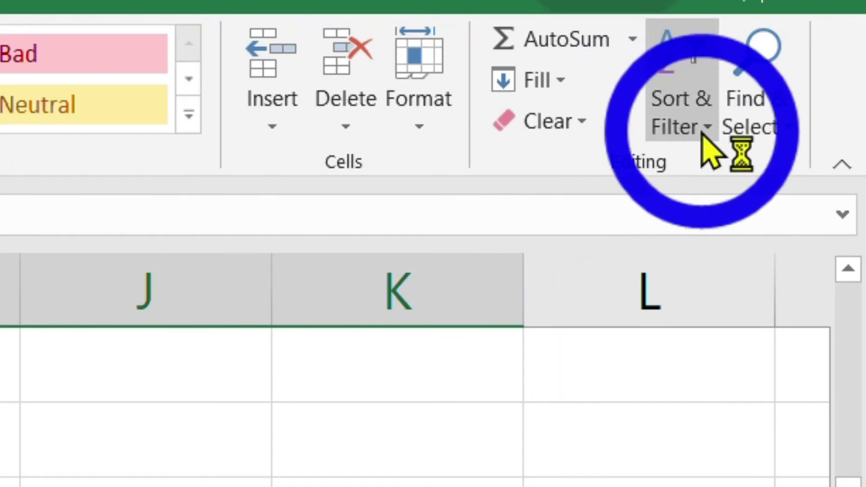
left_click(814, 73)
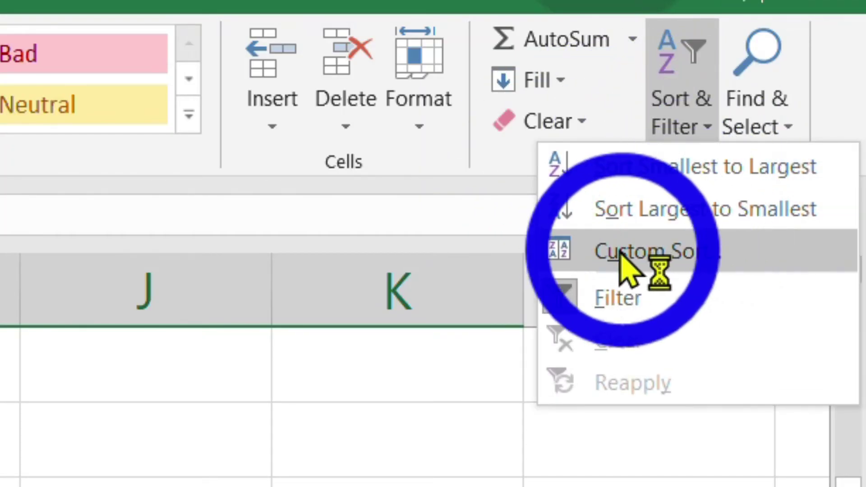
left_click(700, 255)
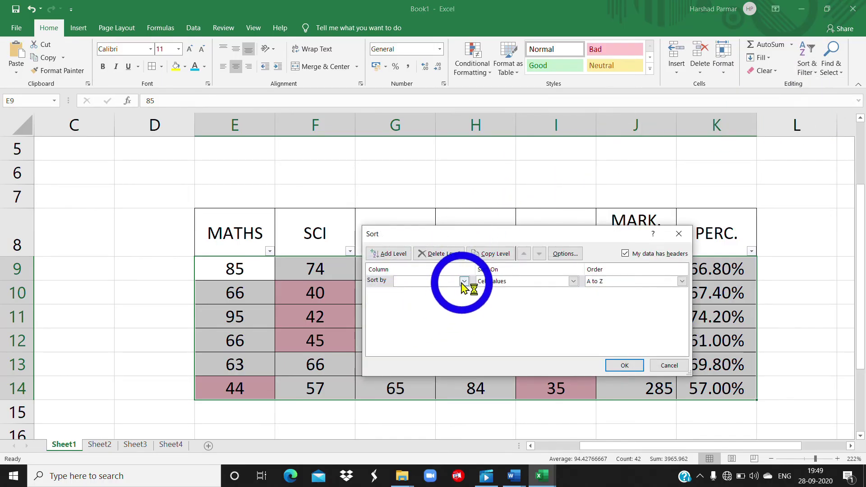
left_click(605, 270)
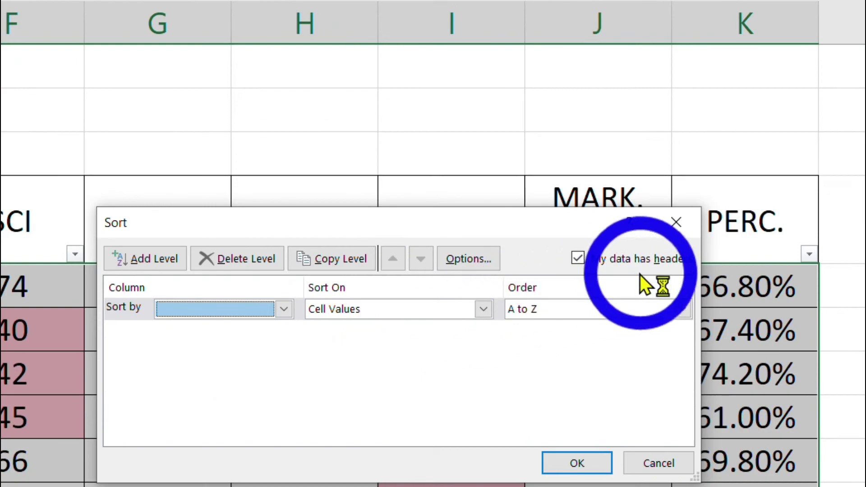
left_click(625, 254)
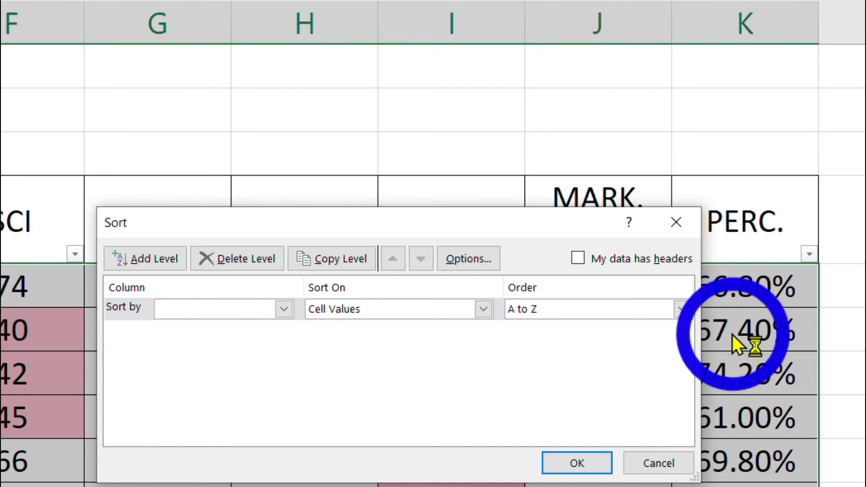
left_click(285, 308)
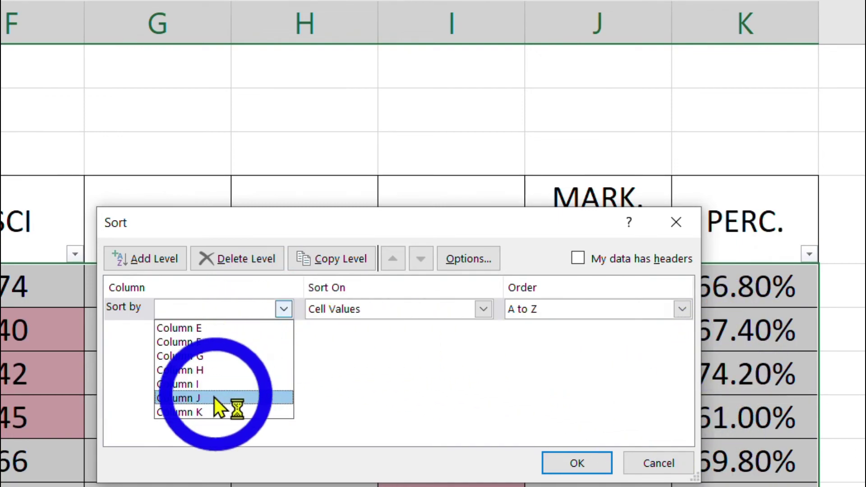
left_click(176, 412)
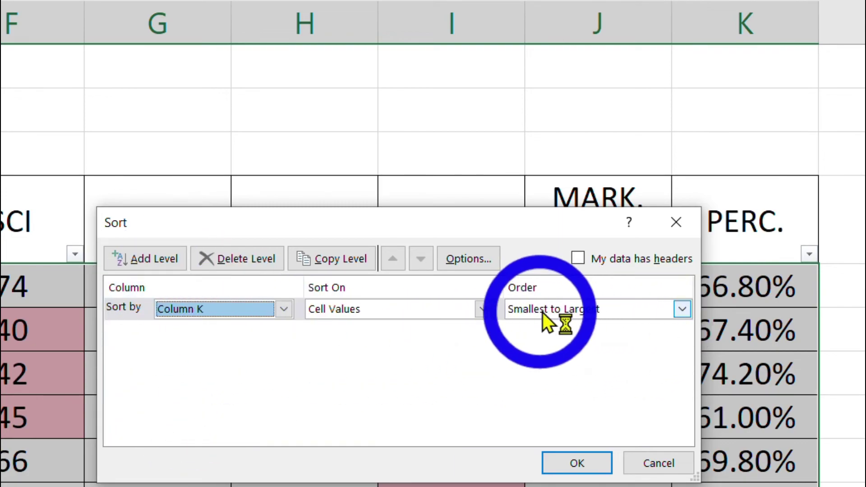
left_click(679, 309)
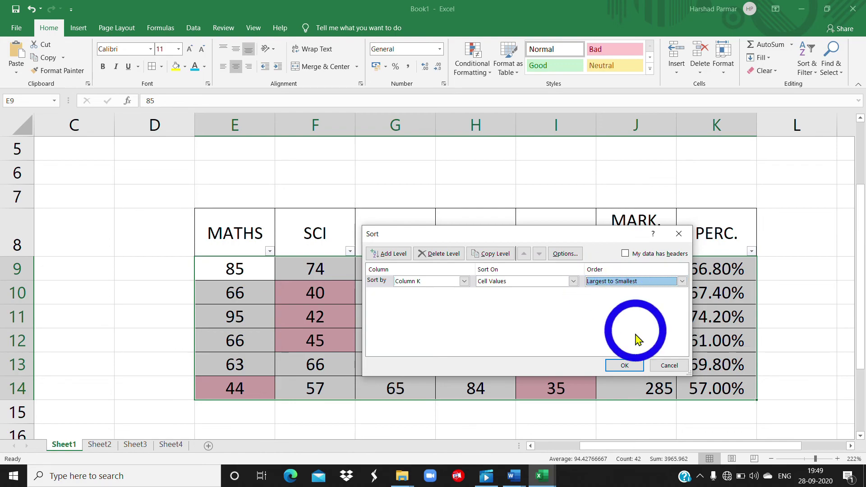
left_click(625, 365)
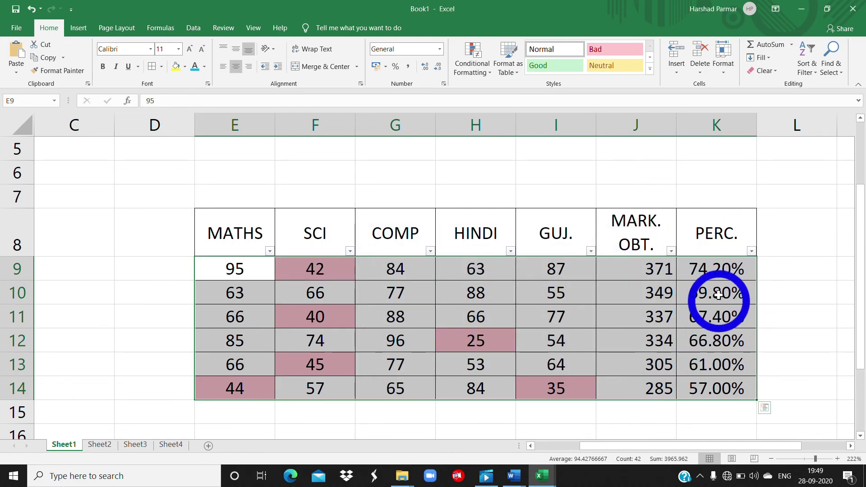